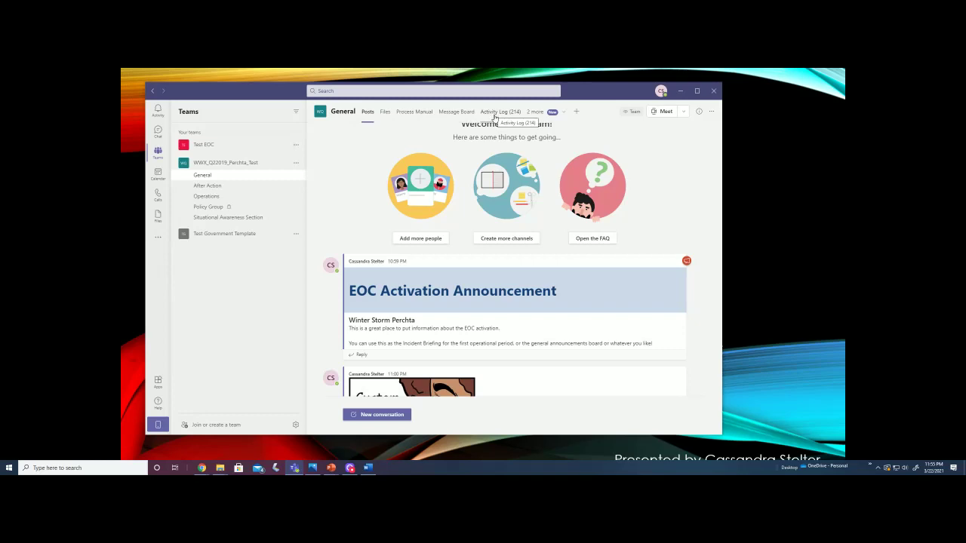
- Review the columns of the General channel's Activity Log (214) list and the fields of its new item form
click(494, 112)
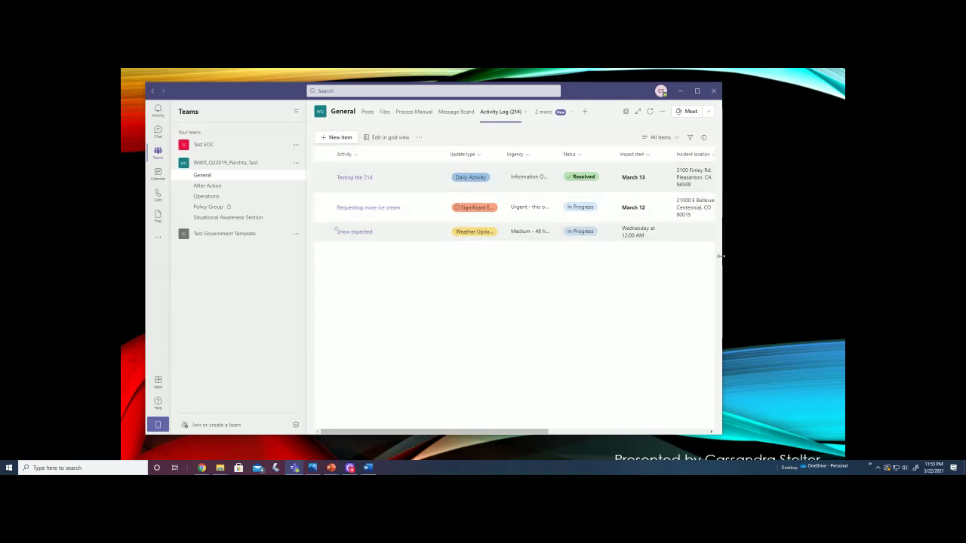
drag(722, 256, 774, 251)
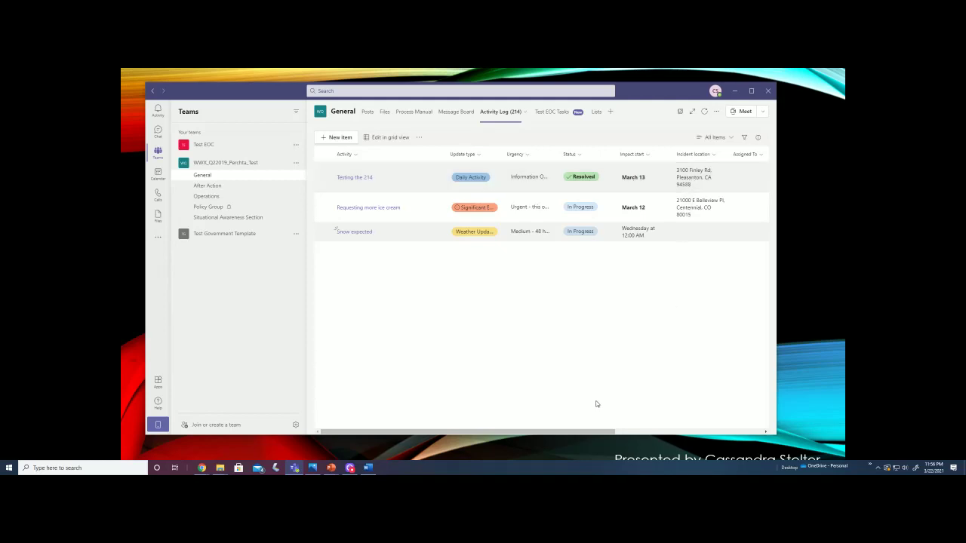
drag(610, 432, 681, 430)
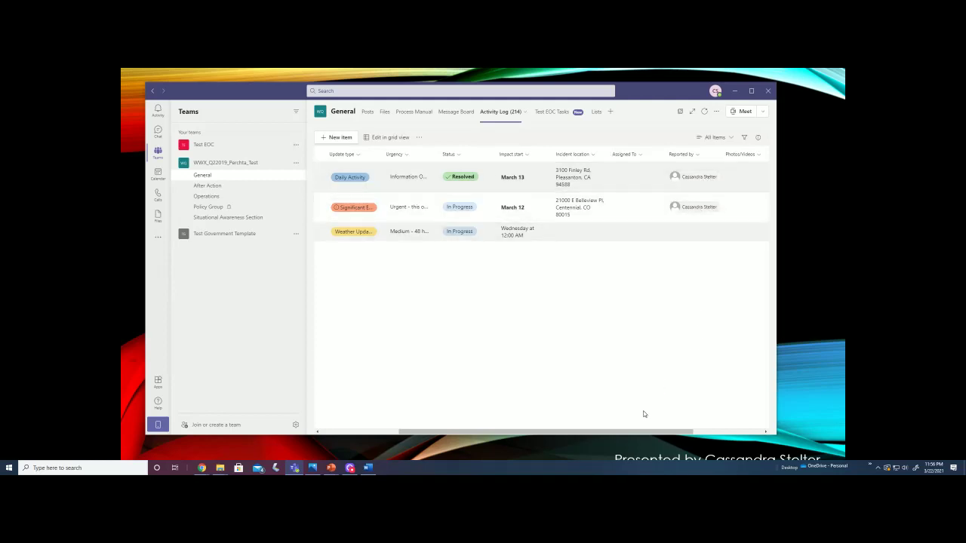
drag(593, 432, 648, 433)
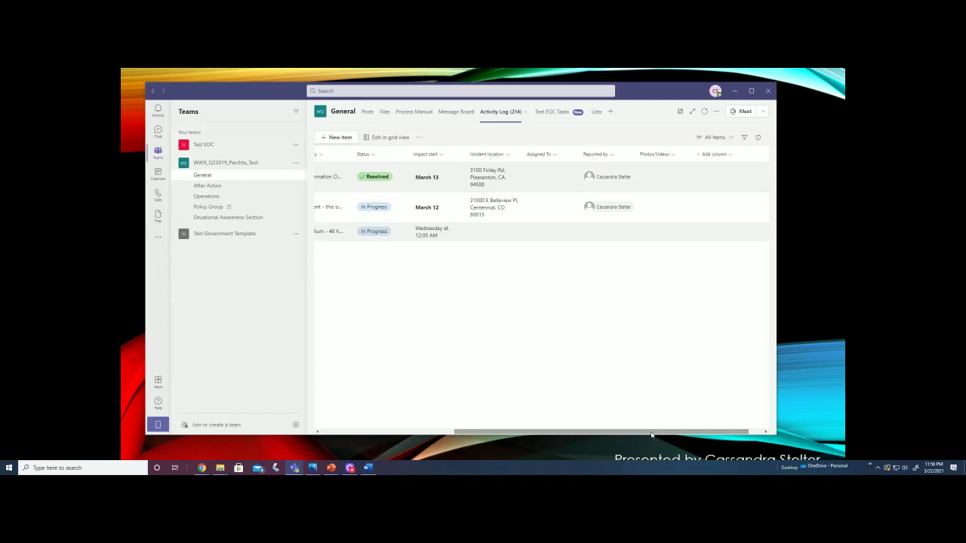
drag(651, 436, 511, 412)
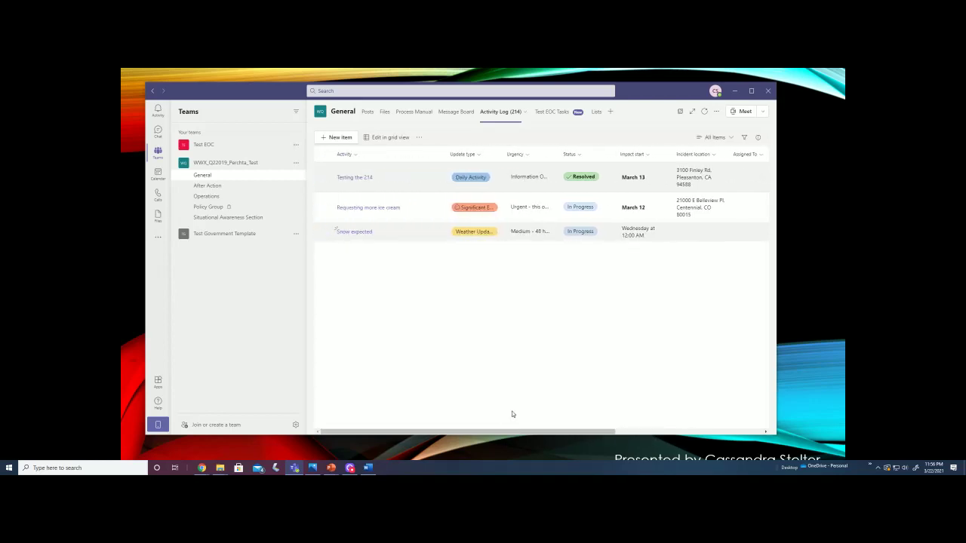
click(336, 139)
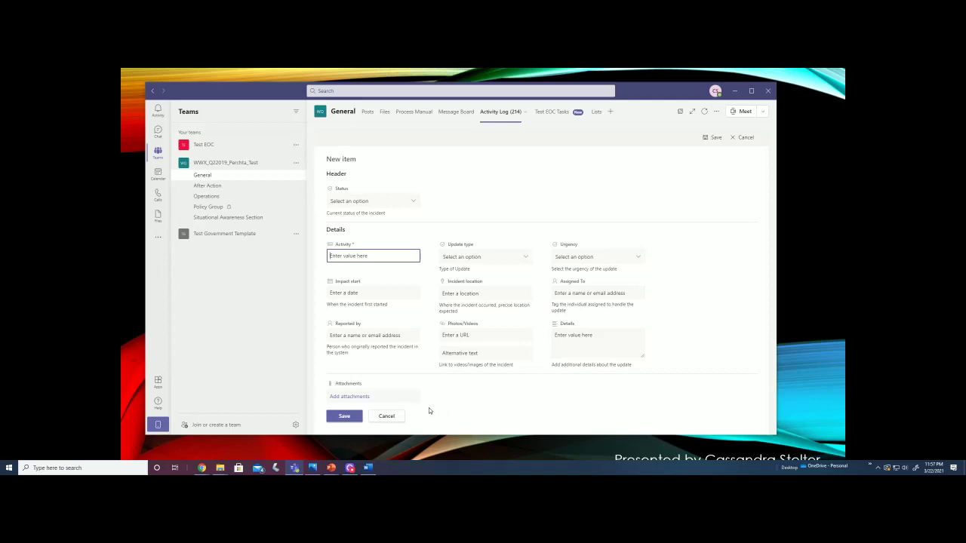
click(388, 417)
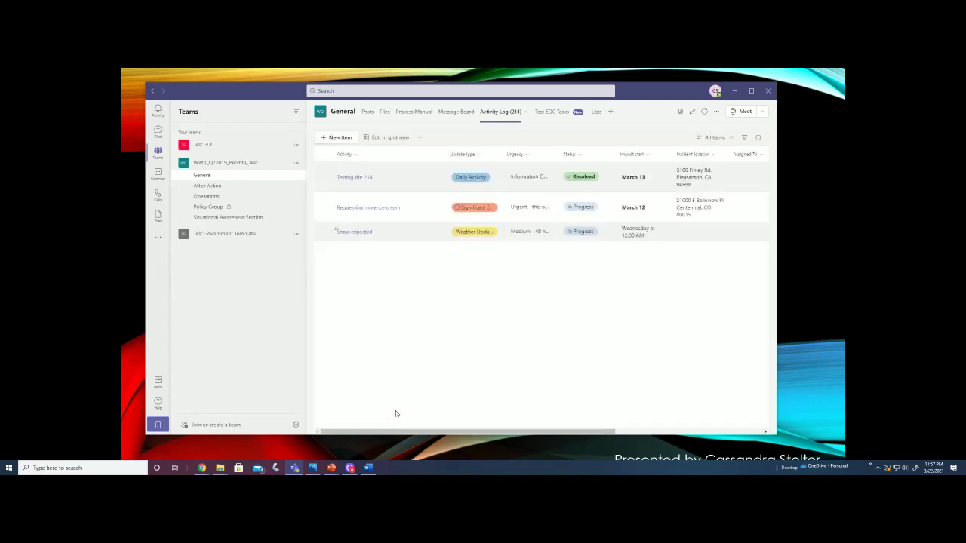
- Add a Lists tab to the General channel and rename it "Test List"
click(610, 113)
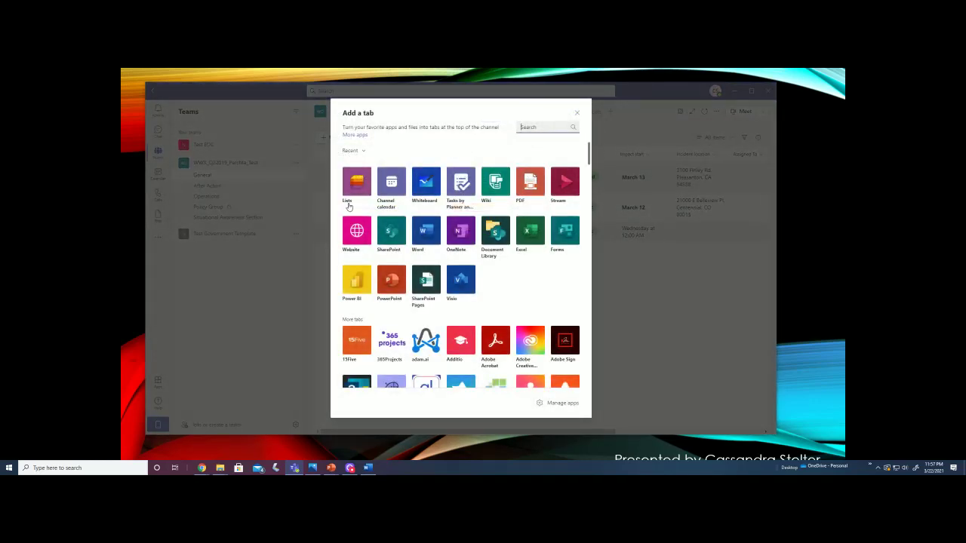
click(353, 191)
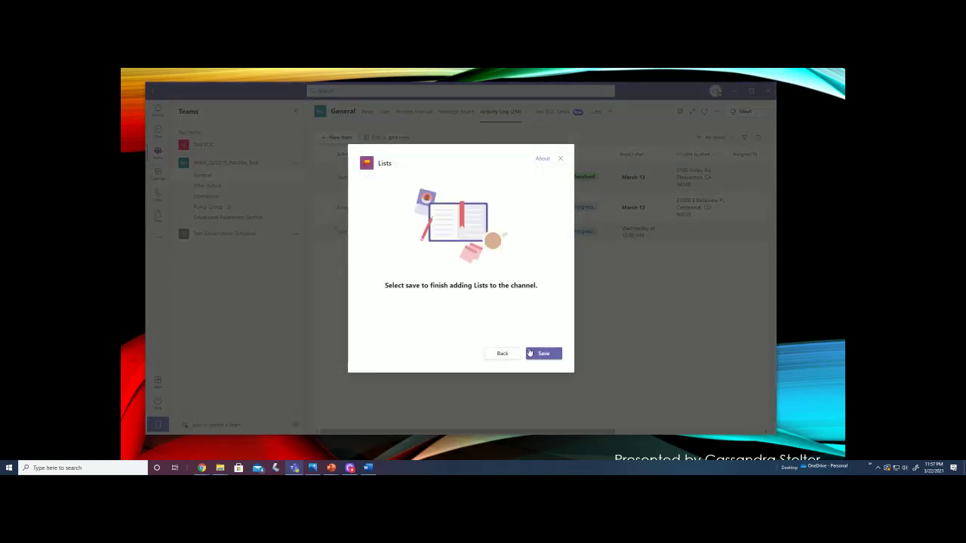
click(540, 356)
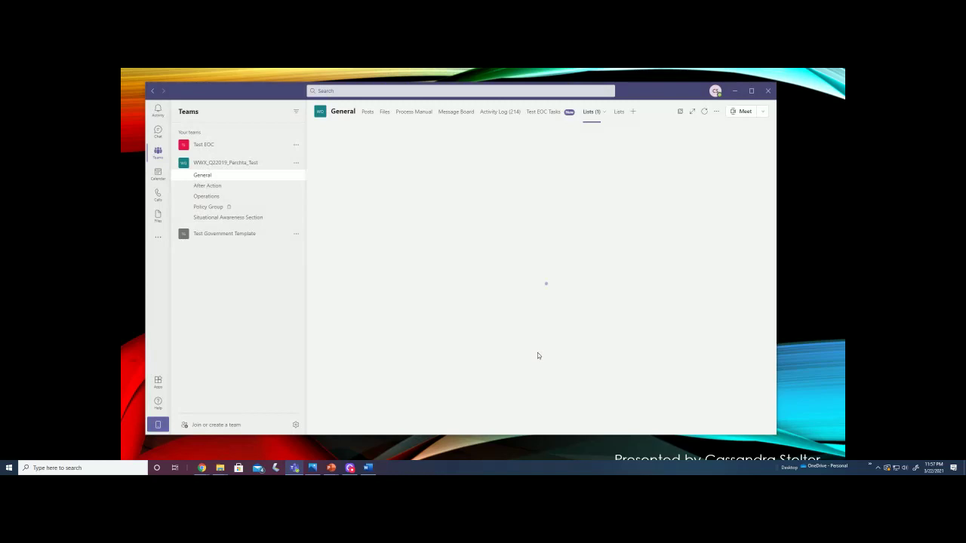
click(602, 112)
click(585, 136)
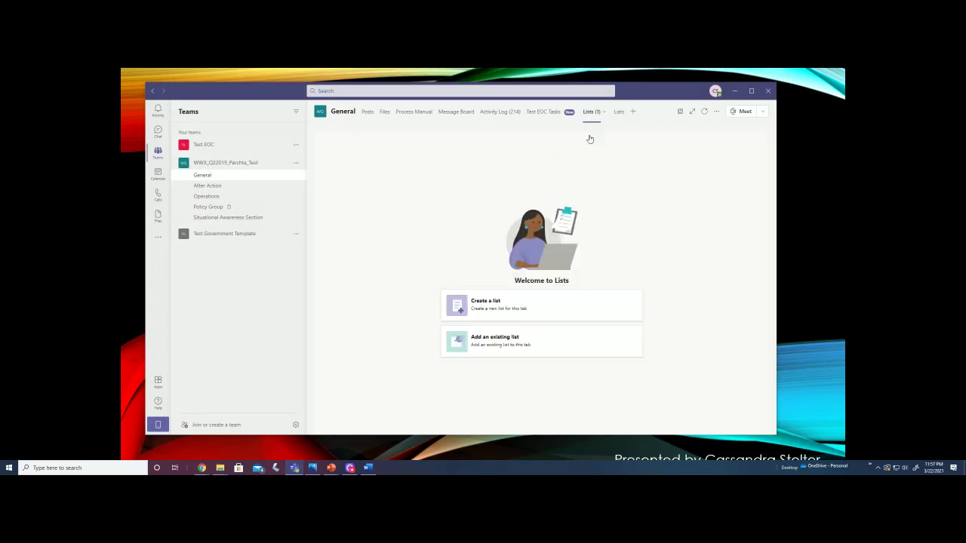
text(Test List)
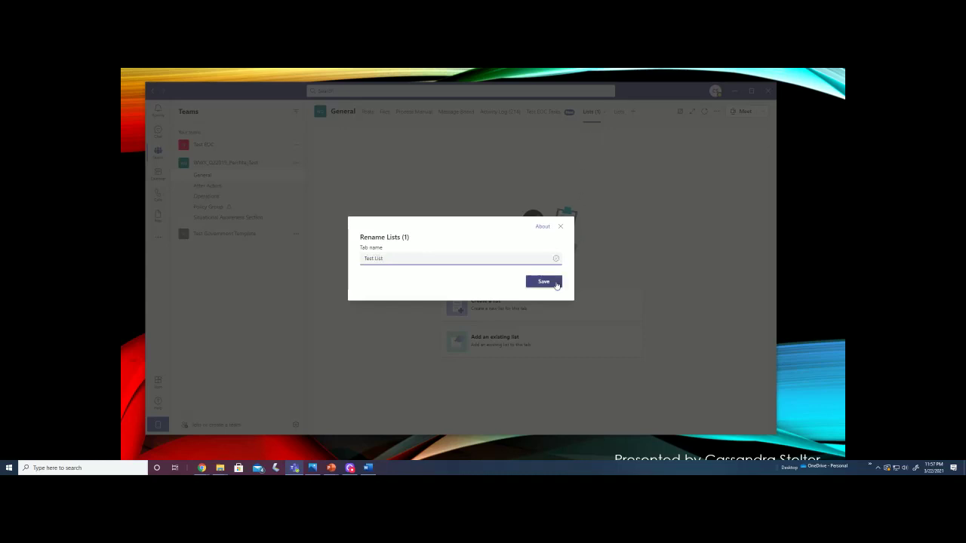
click(553, 281)
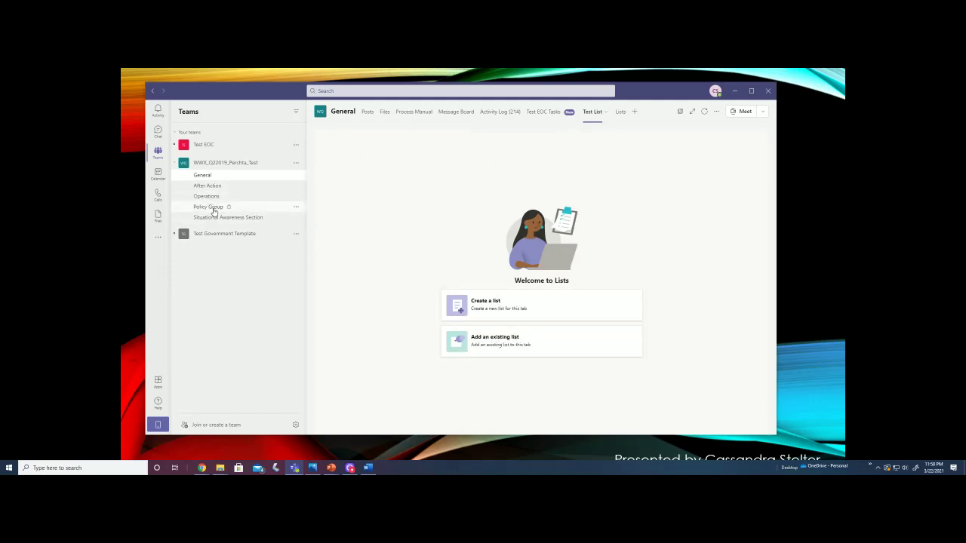
- Start a new list based on the existing Action Log list from the WWX_Q22019_Perchta_Test site
click(493, 315)
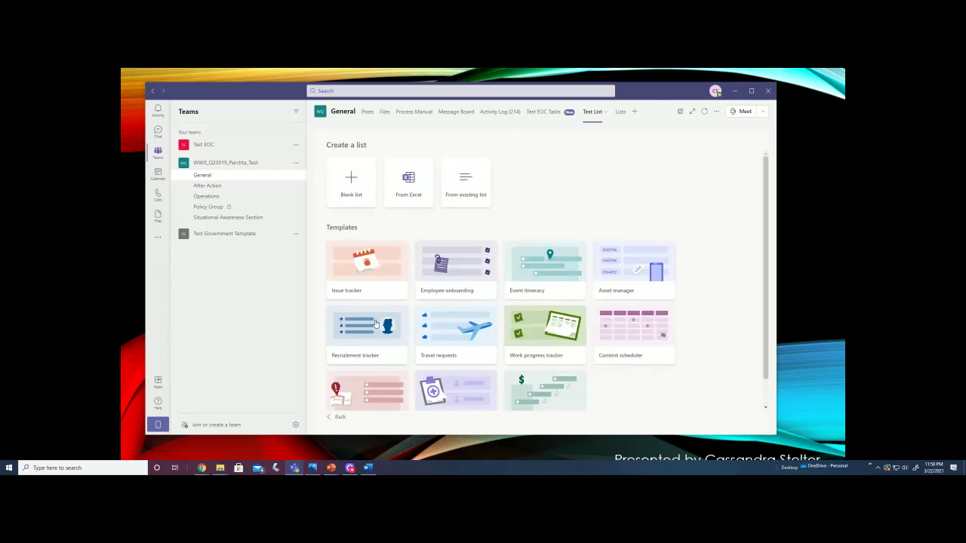
scroll(558, 381, down, 1)
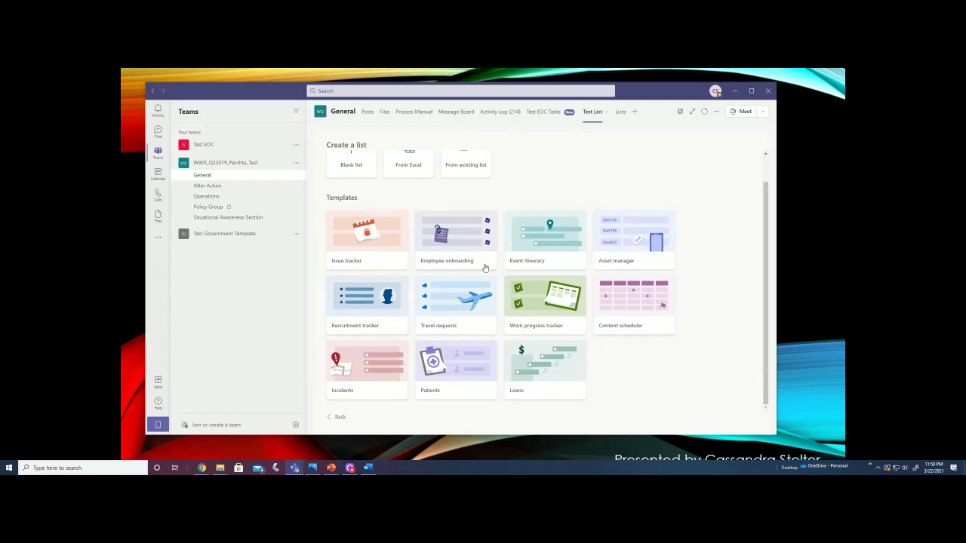
scroll(485, 266, up, 1)
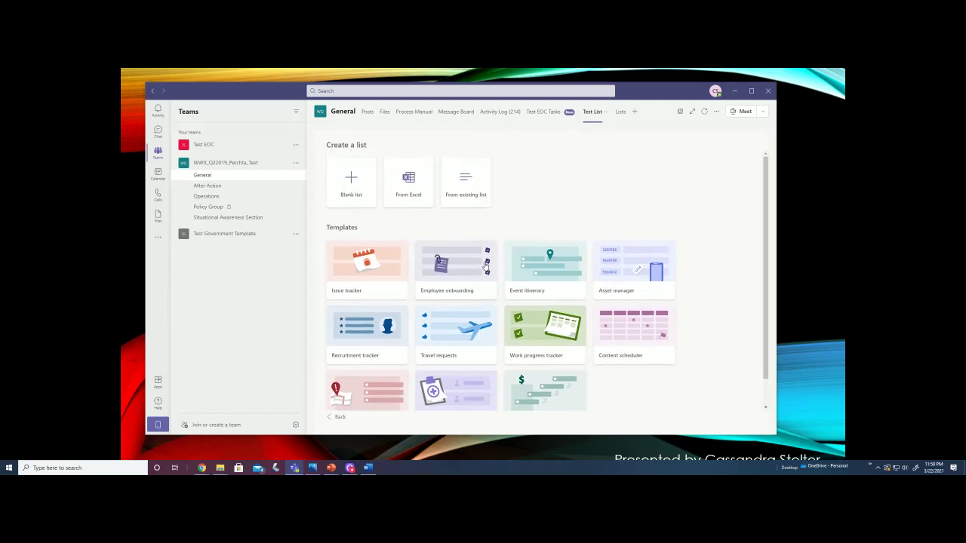
click(464, 202)
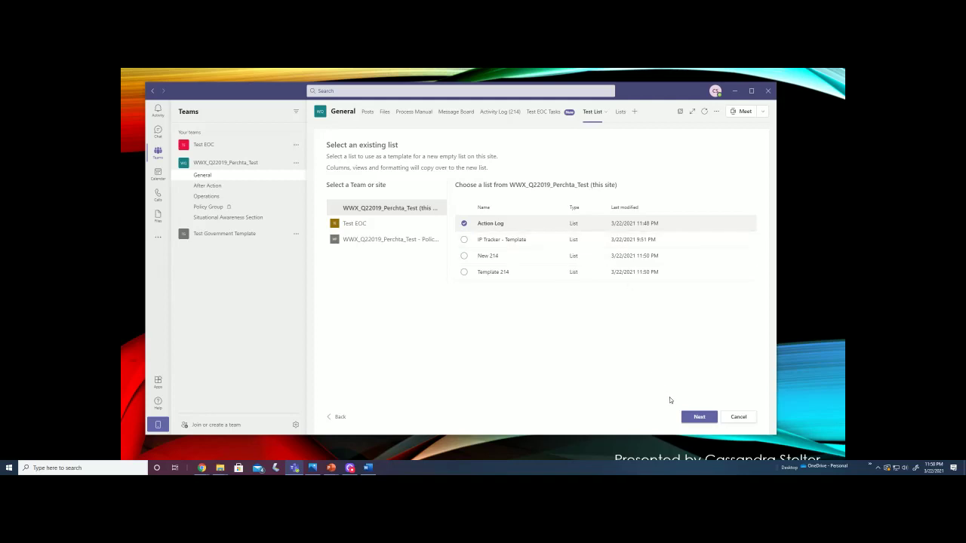
click(694, 416)
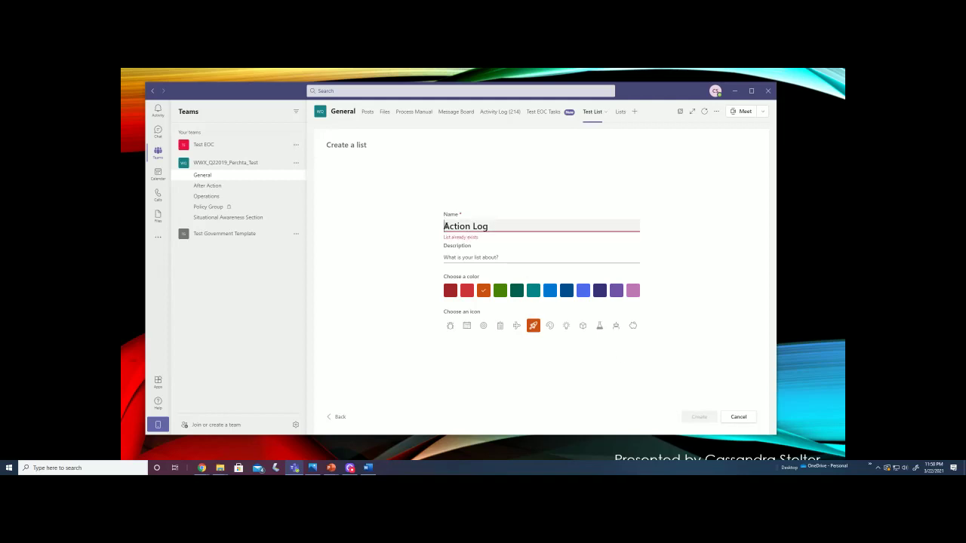
- Create the list as "Test Log" with the description "Second Action Log", a light bulb icon and the dark indigo color
text(Test)
double_click(468, 227)
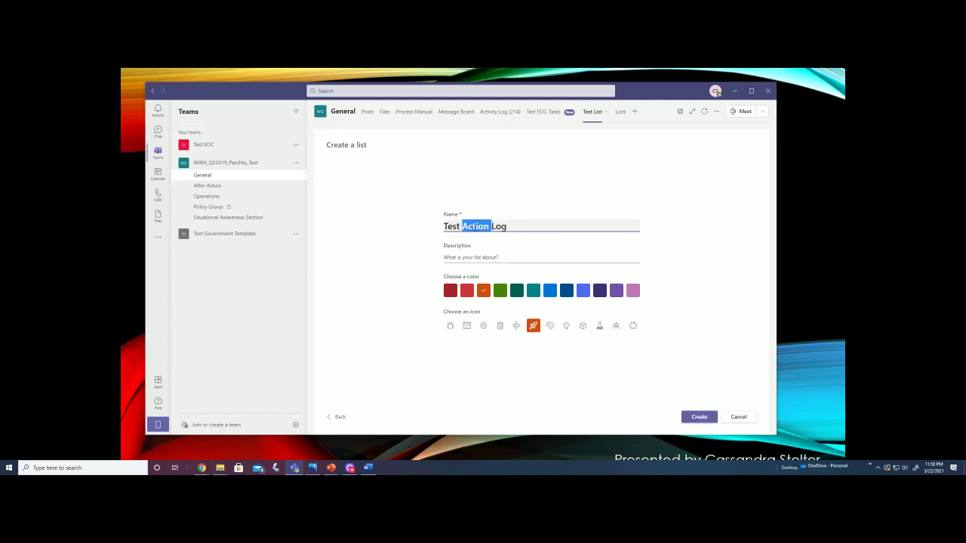
key(BackSpace)
key(BackSpace)
click(490, 254)
text(Second Action Log)
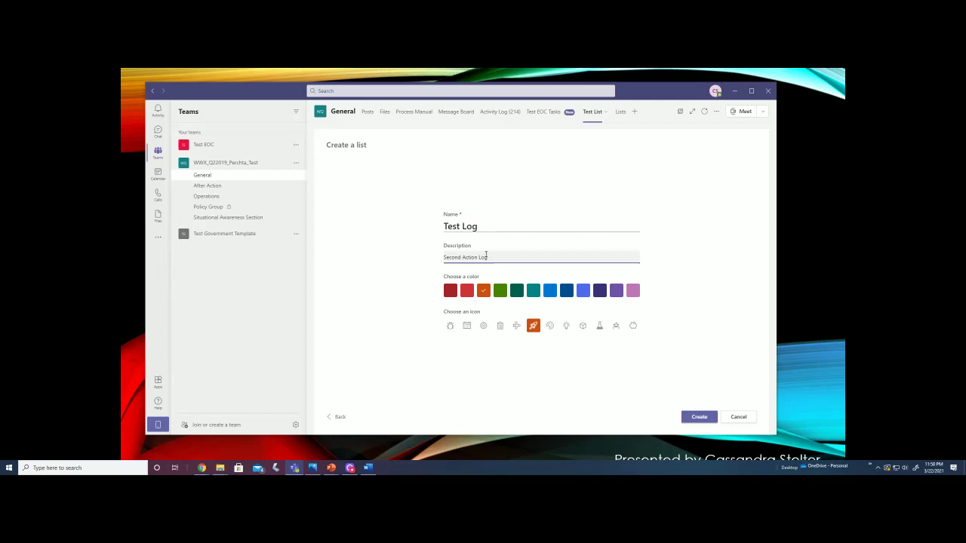
click(571, 328)
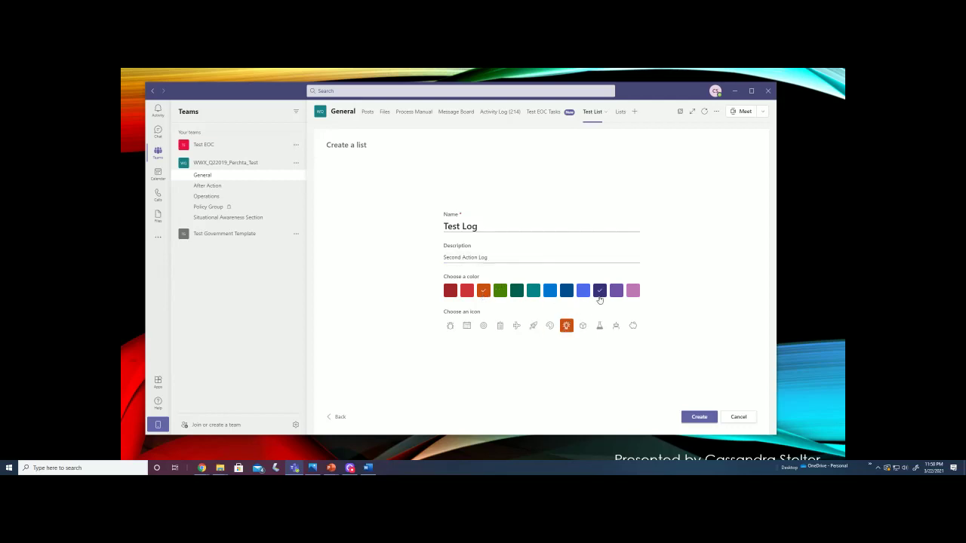
click(600, 294)
click(682, 417)
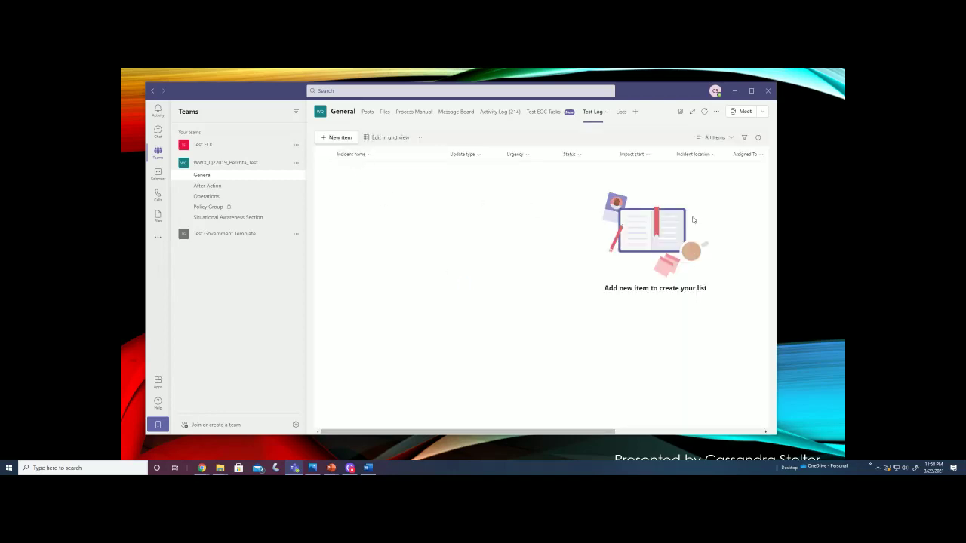
- View the Activity Log (214) and the Lists welcome page, and return to the Test Log list
click(496, 115)
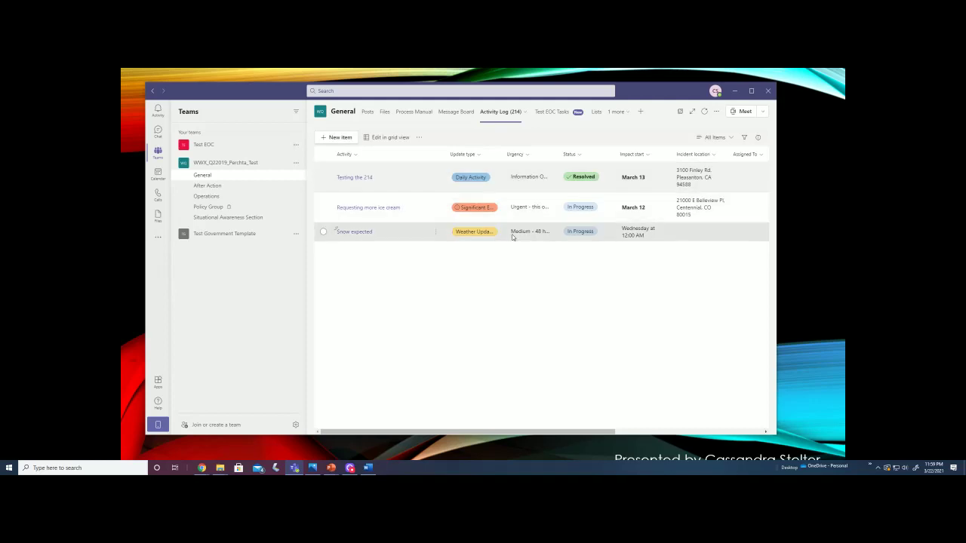
click(596, 112)
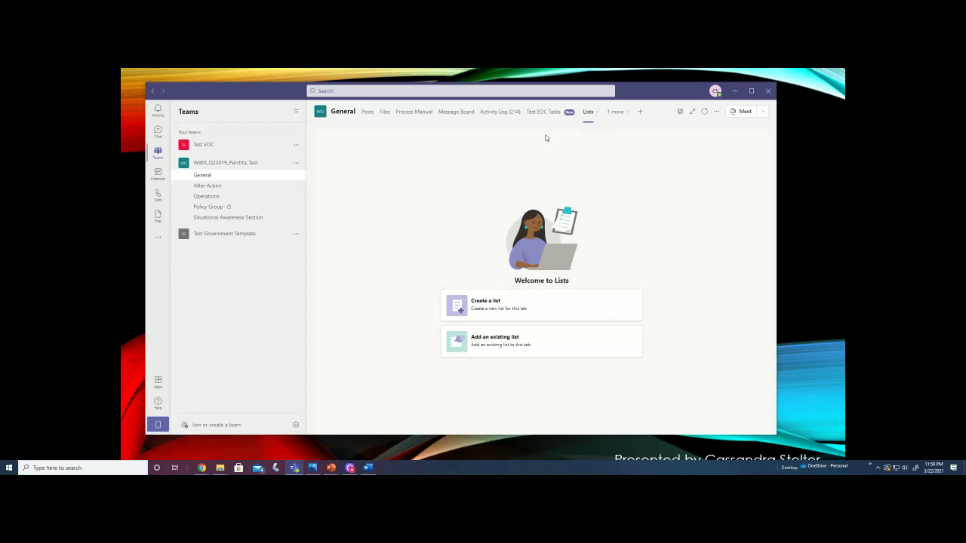
click(617, 113)
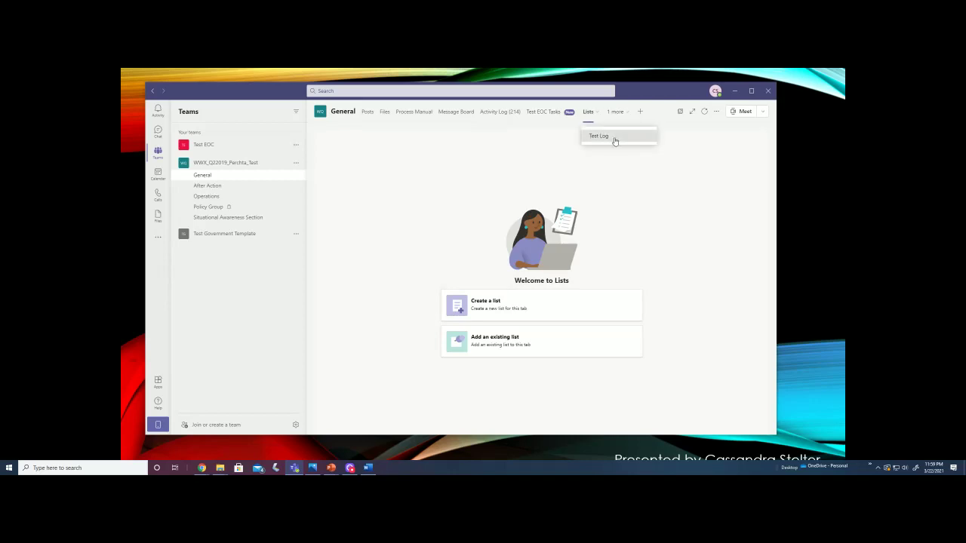
click(614, 140)
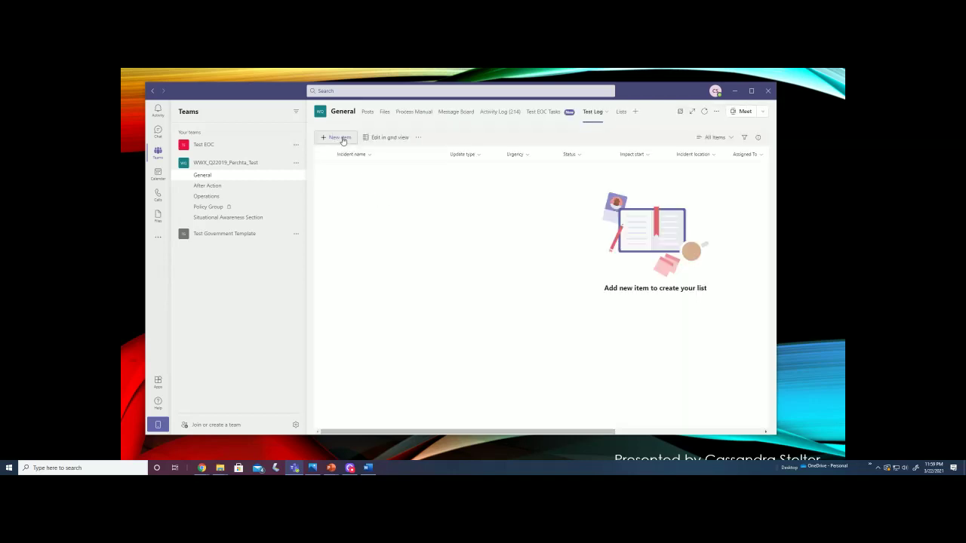
- Add a Test Log item "Test the list" with status New, update type Significant Event and urgency "Urgent - this operational period"
click(340, 136)
text(Test the list)
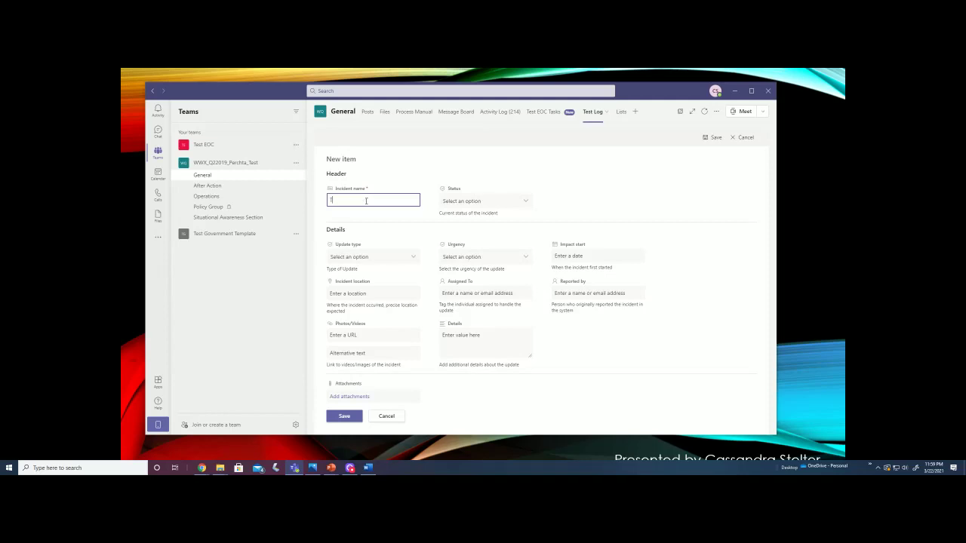
click(467, 201)
click(467, 228)
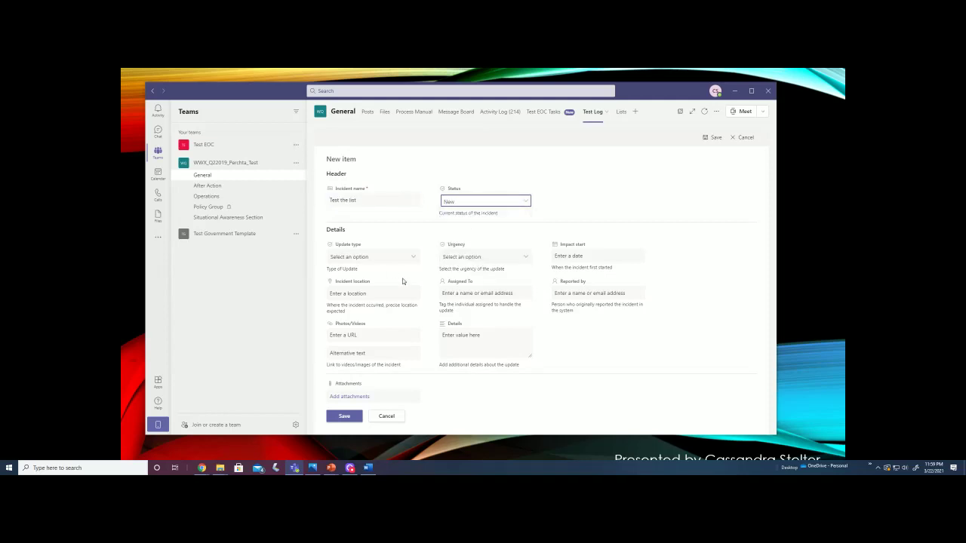
click(381, 257)
click(371, 312)
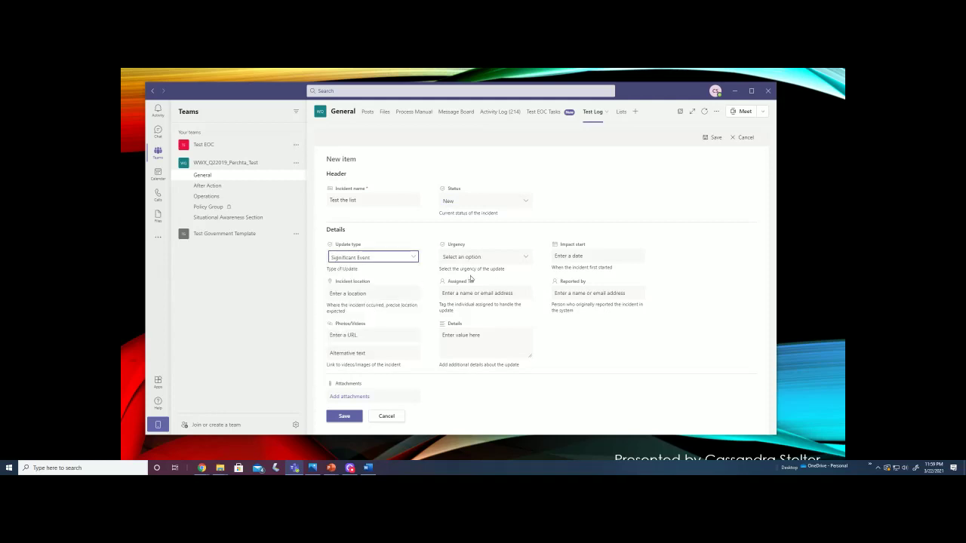
click(492, 257)
click(476, 337)
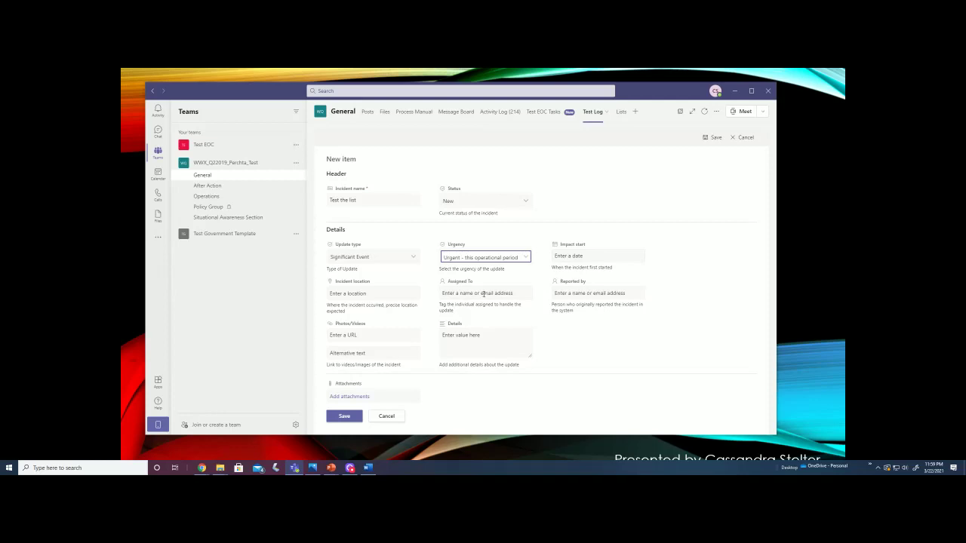
click(502, 340)
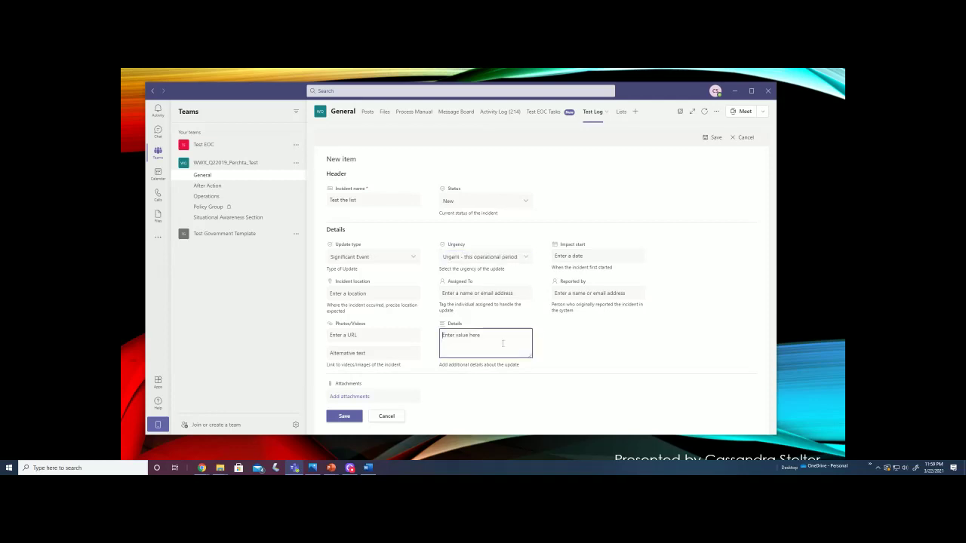
click(343, 417)
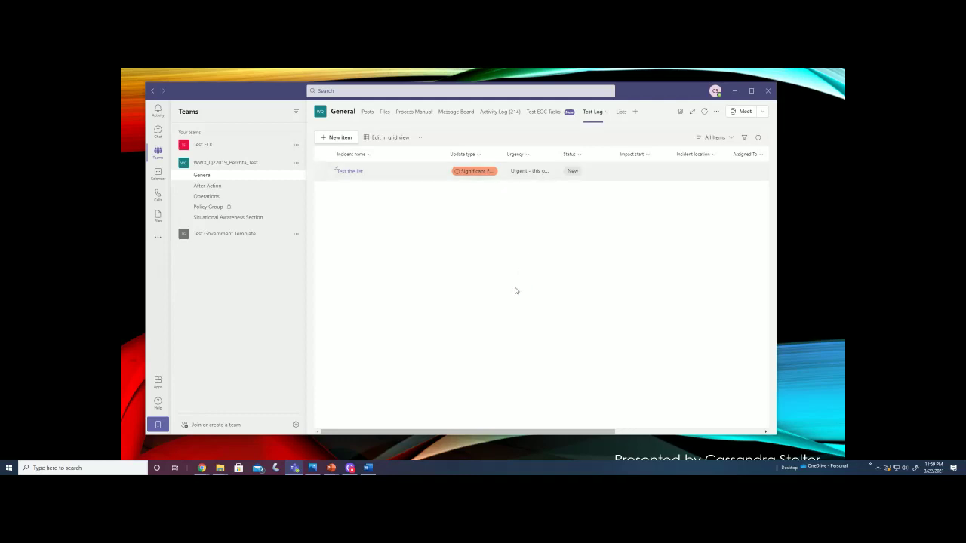
- Open the channel's Activity Log (214) list in SharePoint and go to its list settings
click(491, 112)
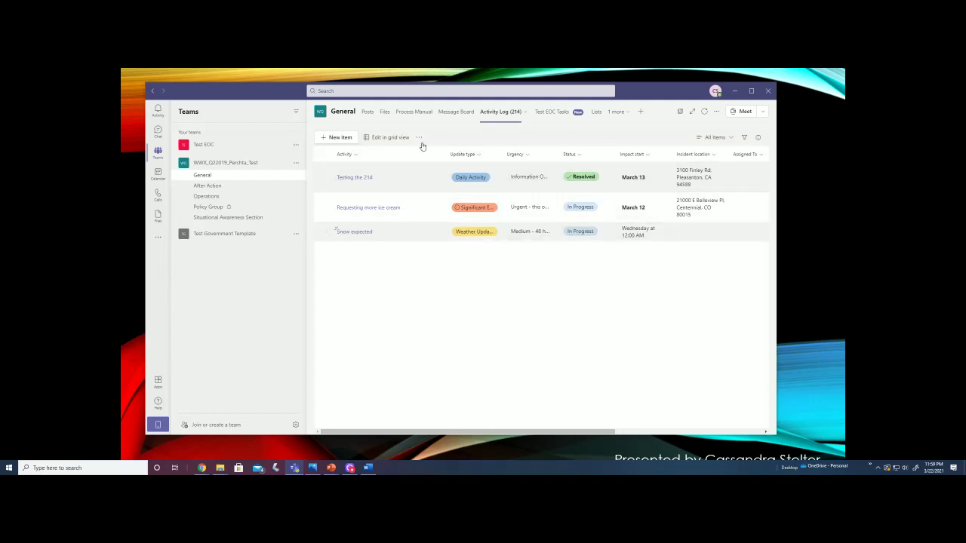
click(419, 141)
click(445, 166)
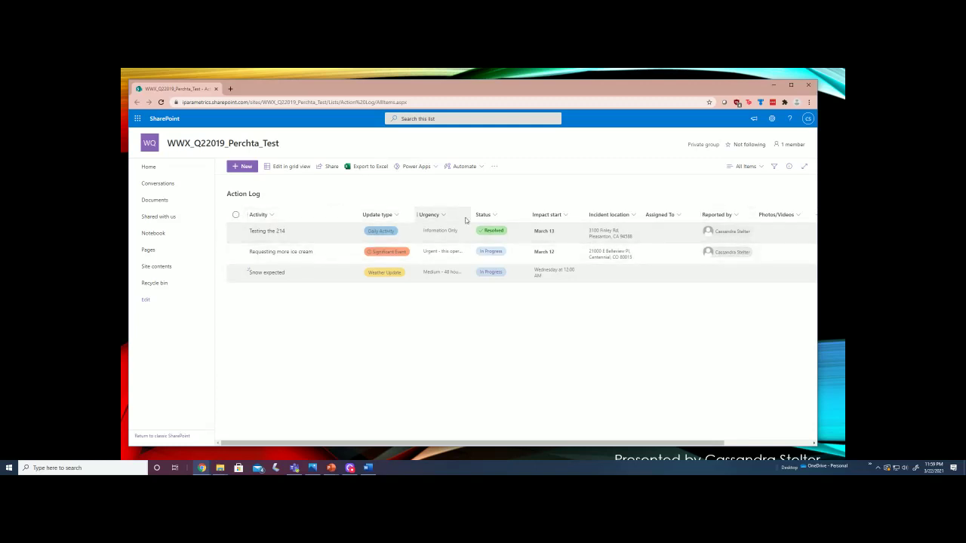
click(772, 121)
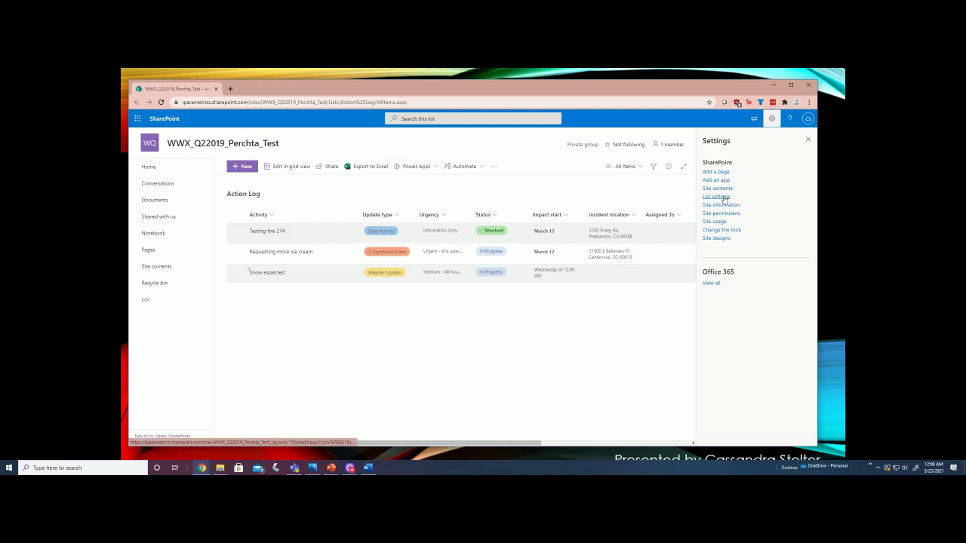
click(717, 197)
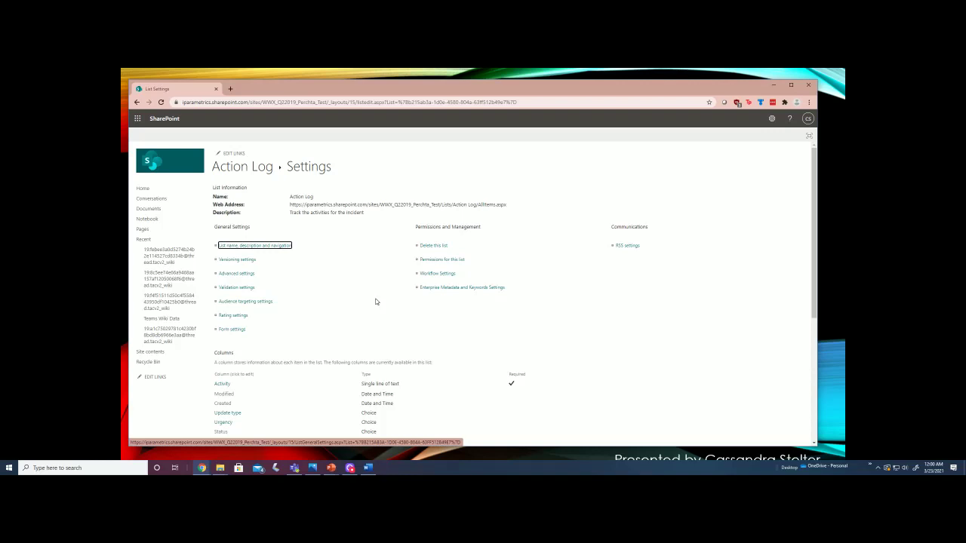
- Examine the columns and views in the Action Log's list settings, and return to the list
scroll(390, 300, down, 4)
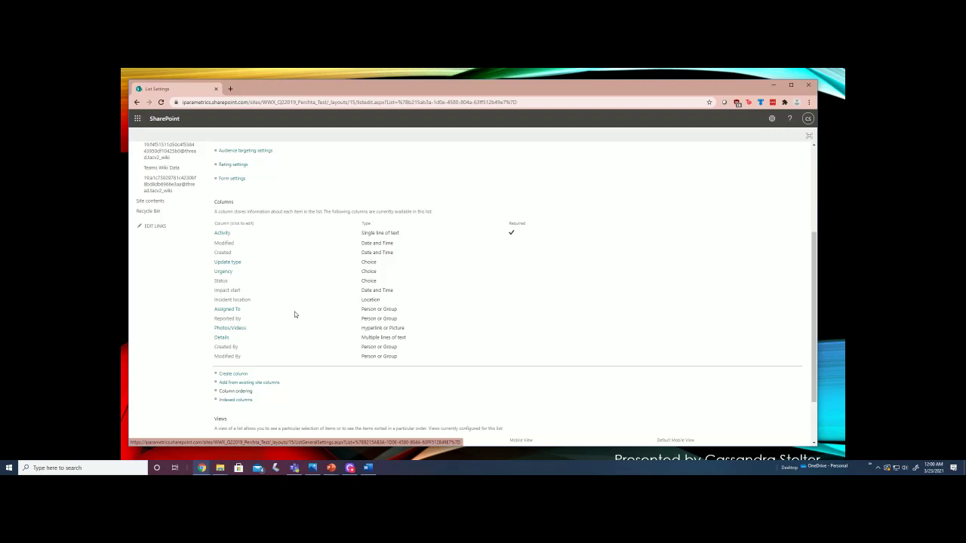
scroll(294, 313, down, 2)
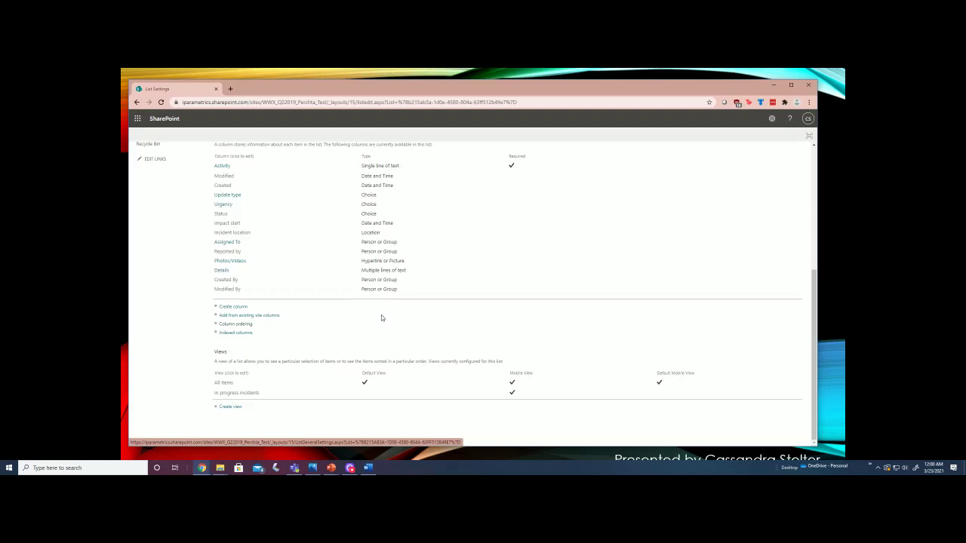
scroll(286, 365, up, 1)
scroll(259, 267, up, 3)
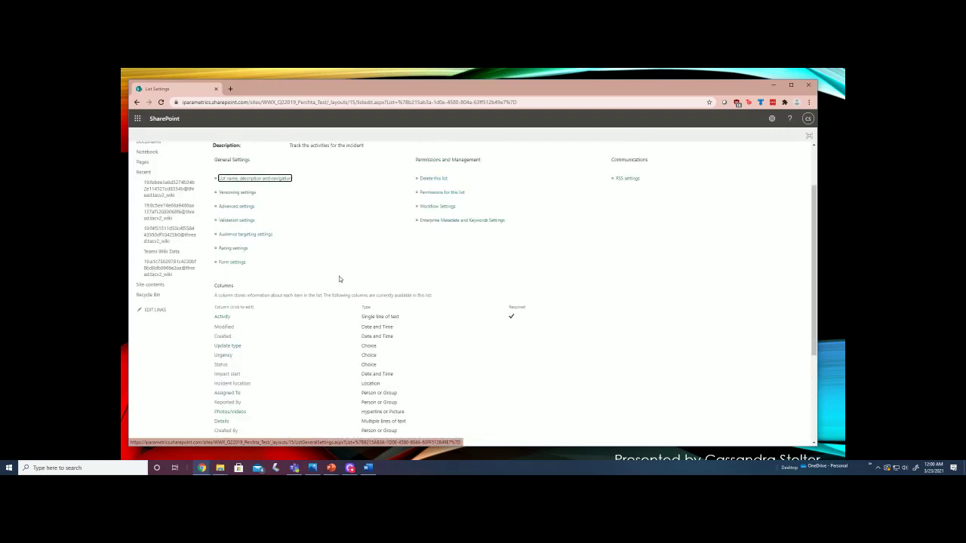
scroll(339, 278, up, 2)
click(256, 169)
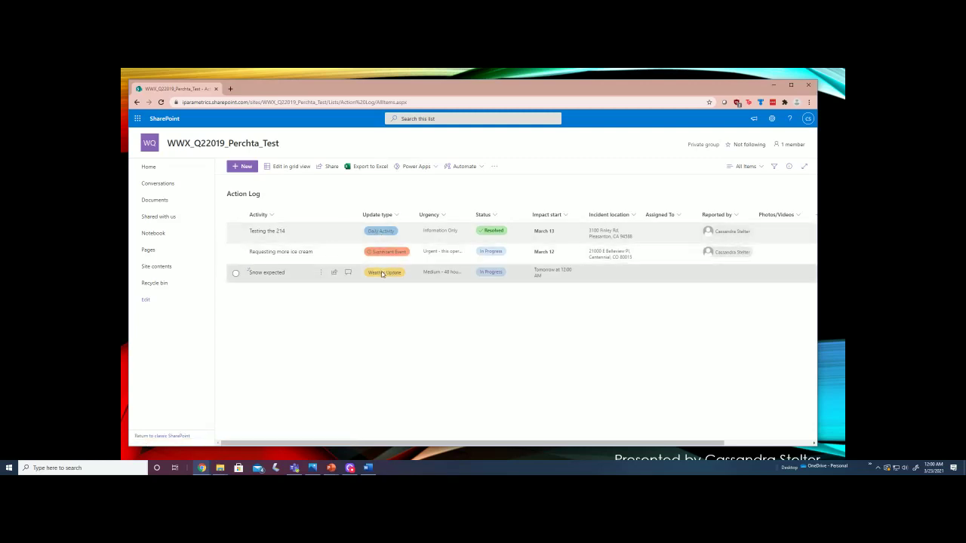
- Open the Choice pills style settings for formatting the Action Log's Update type column
click(397, 217)
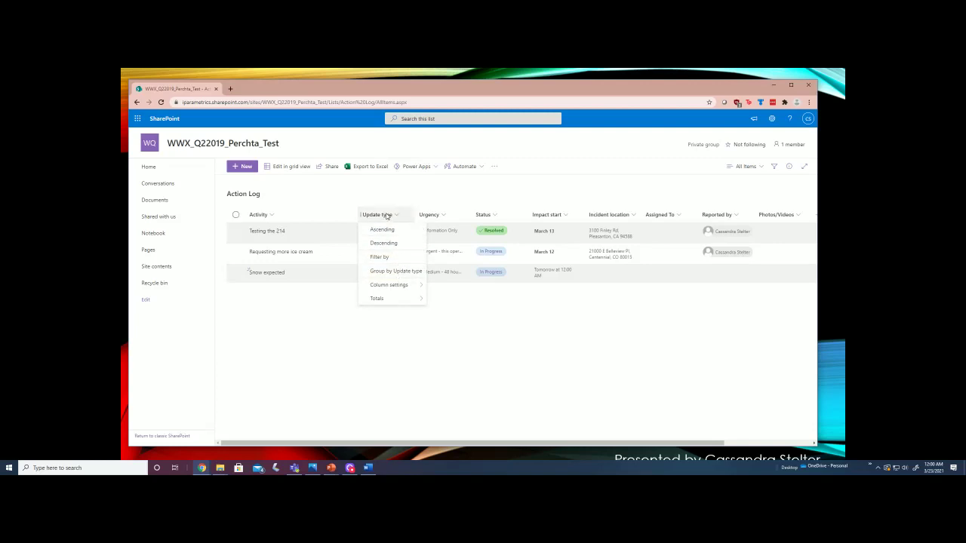
mouse_move(394, 288)
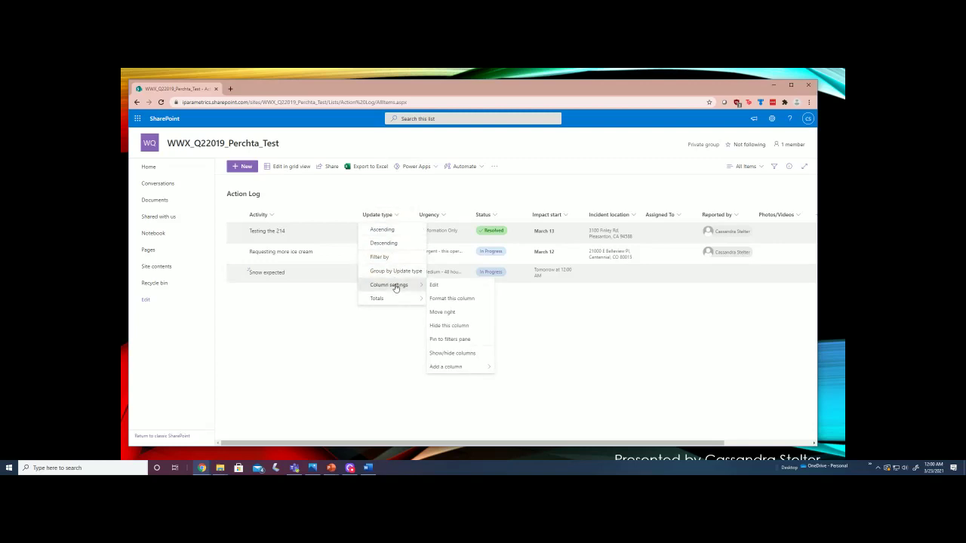
click(455, 301)
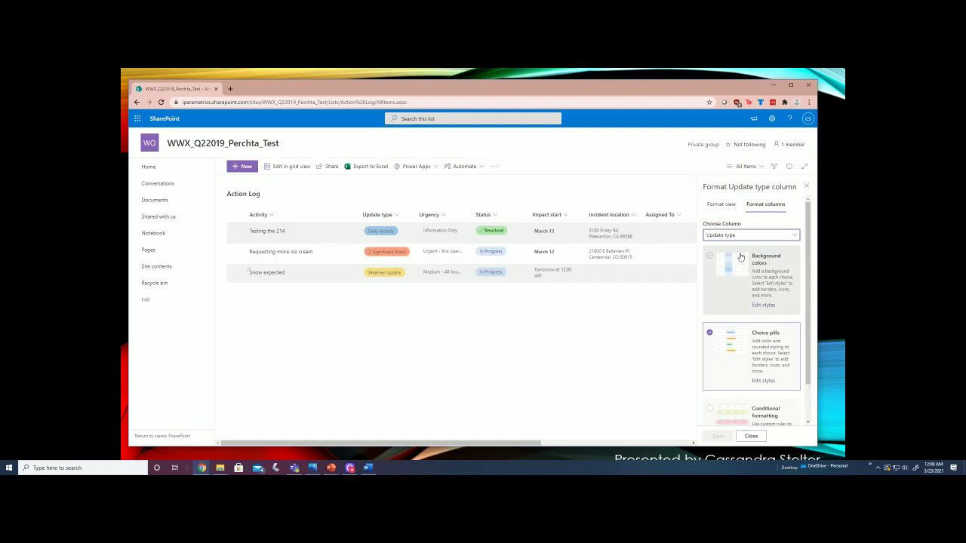
click(773, 346)
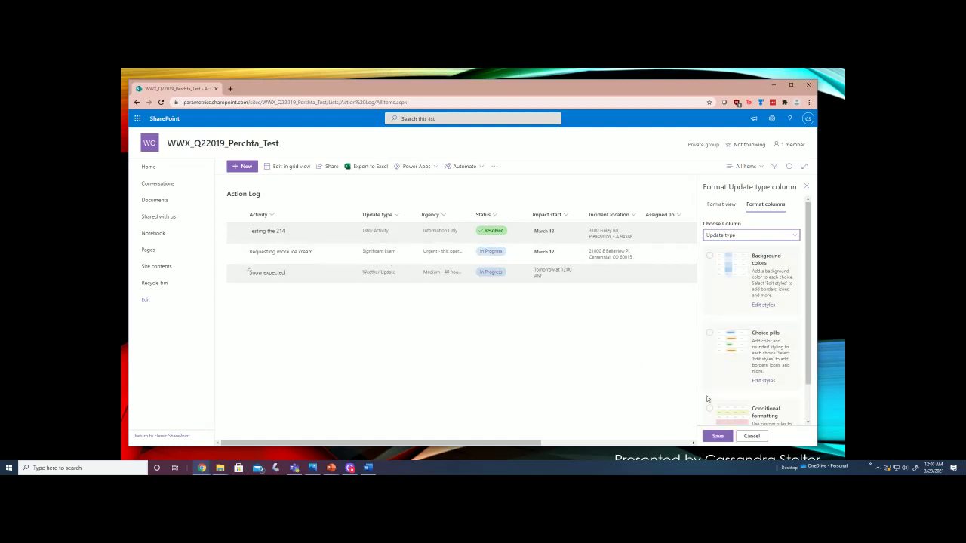
click(725, 373)
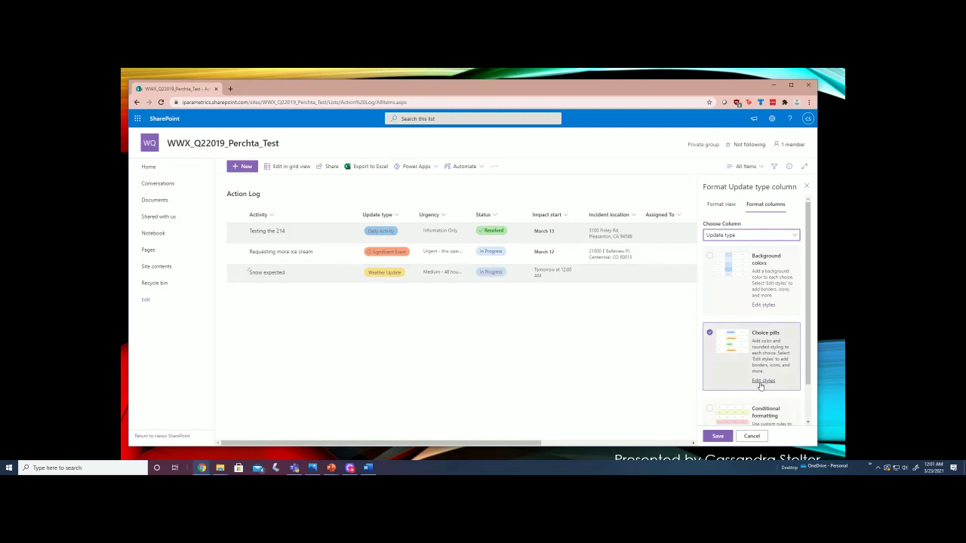
click(762, 381)
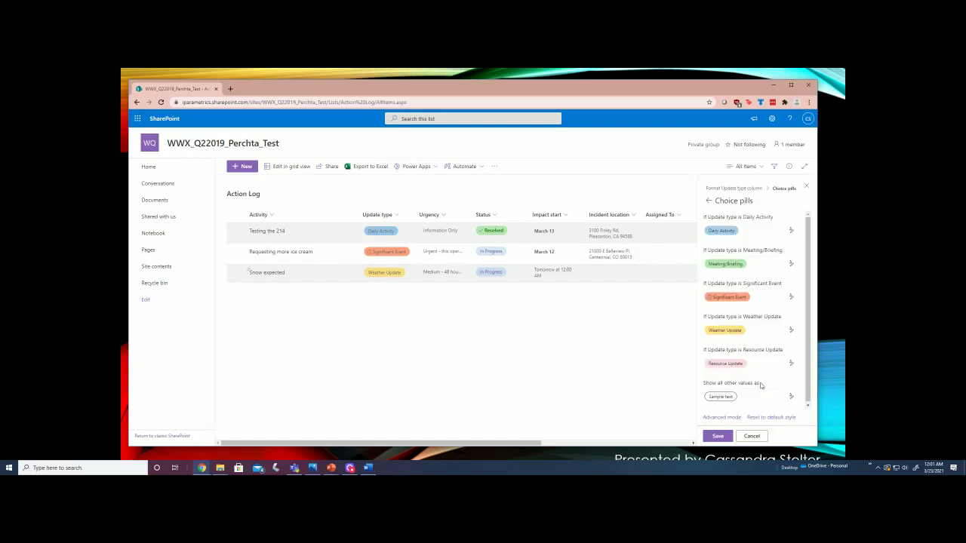
- Change the Daily Activity choice pill's color to gray, save the Update type formatting and close it
click(791, 298)
click(773, 251)
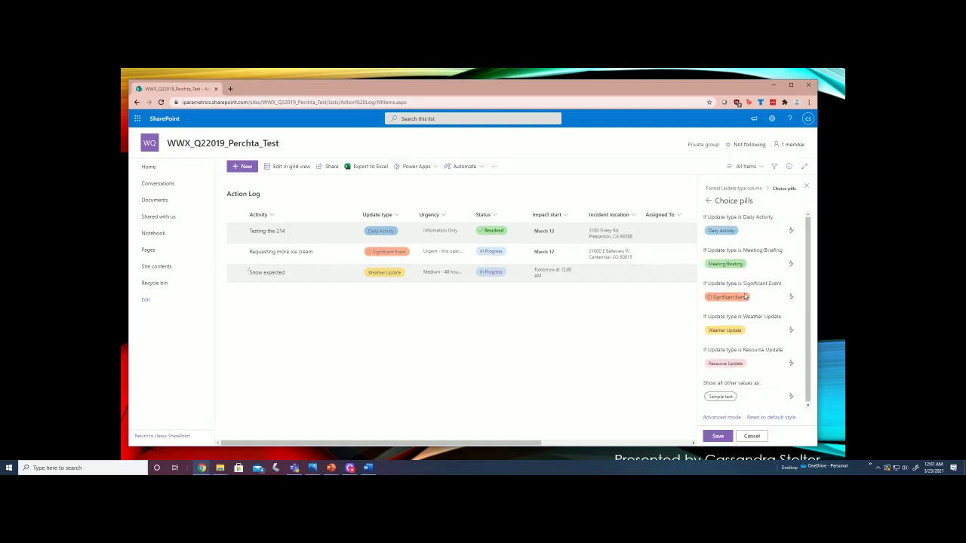
click(791, 230)
click(786, 270)
click(717, 436)
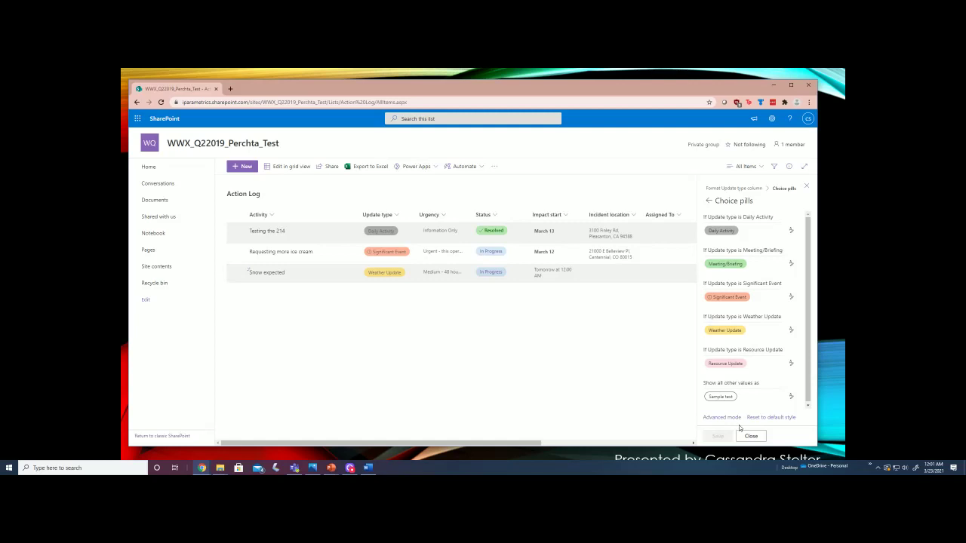
click(751, 436)
click(446, 219)
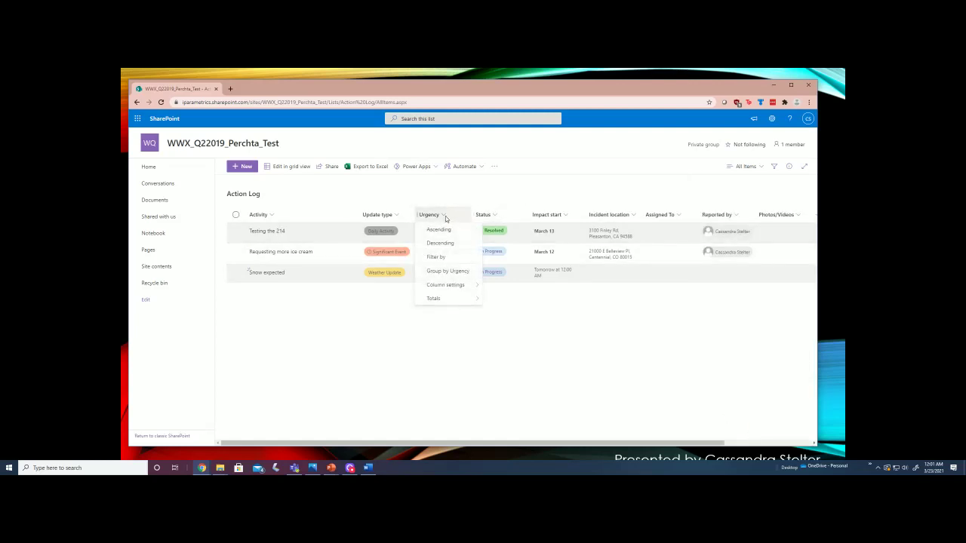
click(446, 257)
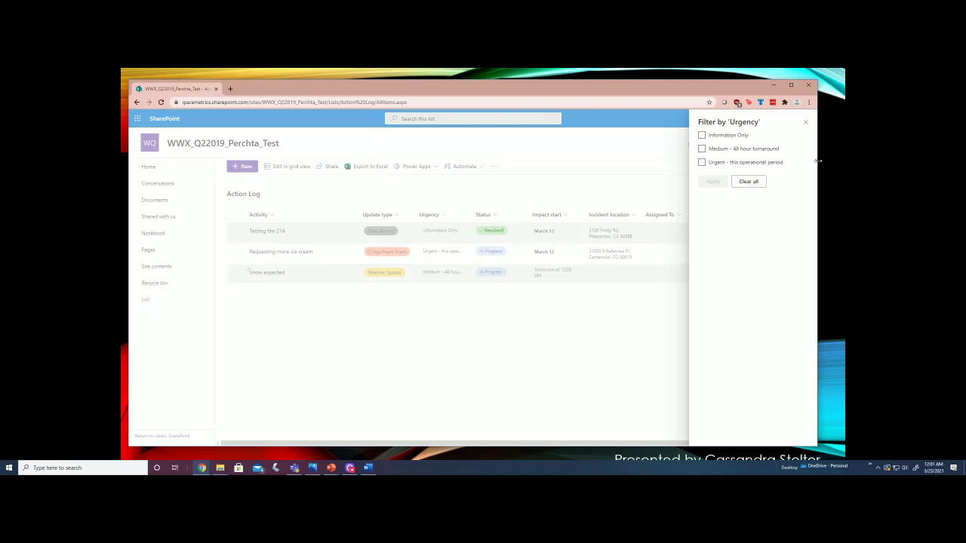
click(805, 121)
- Try conditional formatting on the Urgency column, and leave the column formatting without saving
click(443, 216)
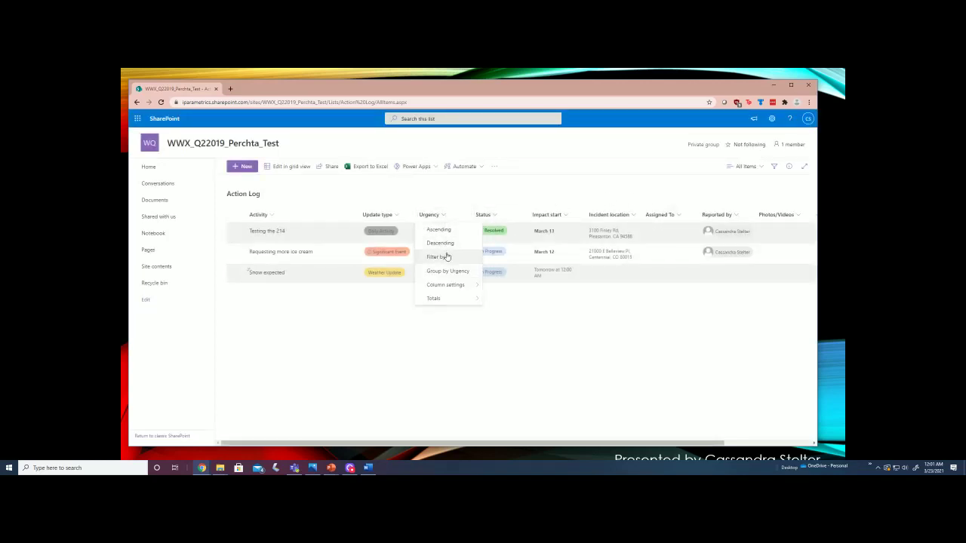
mouse_move(446, 286)
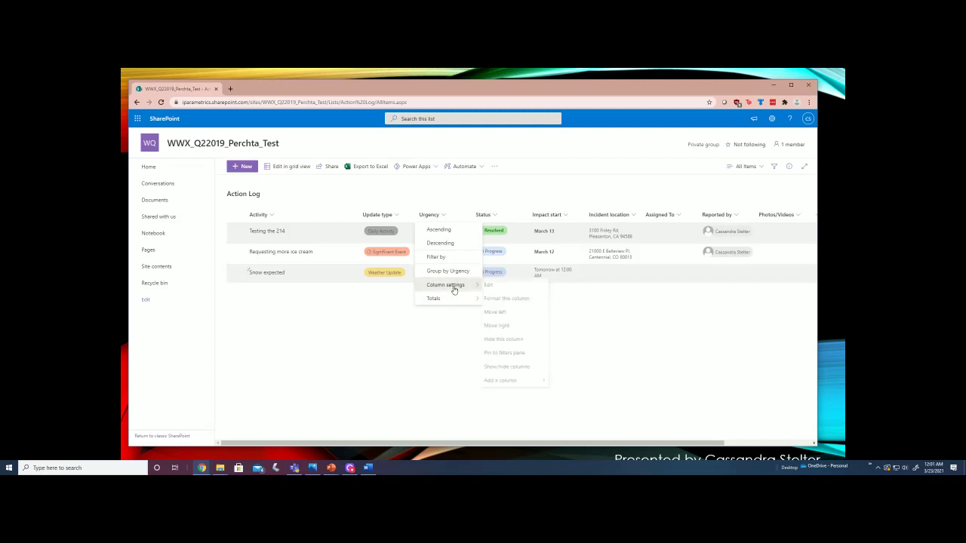
click(507, 297)
scroll(768, 383, down, 1)
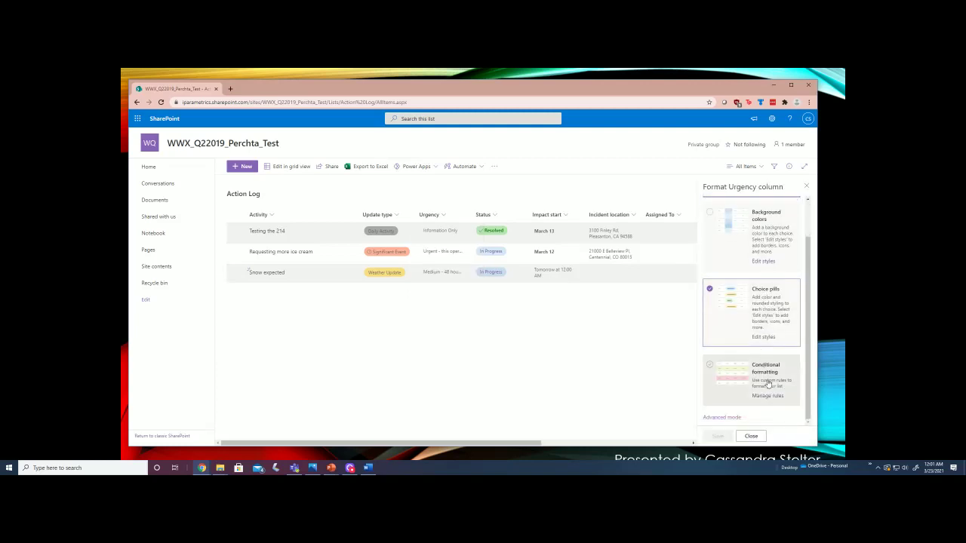
click(768, 383)
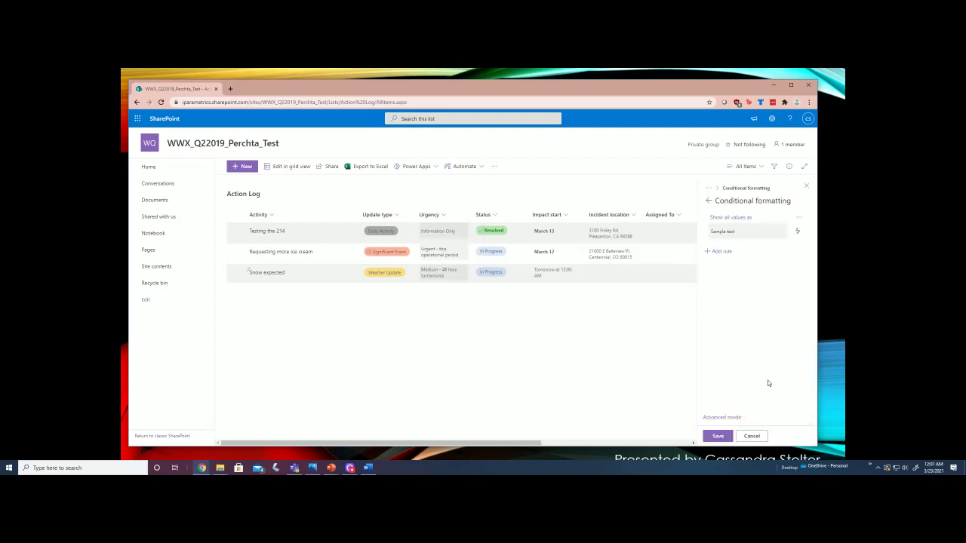
click(805, 186)
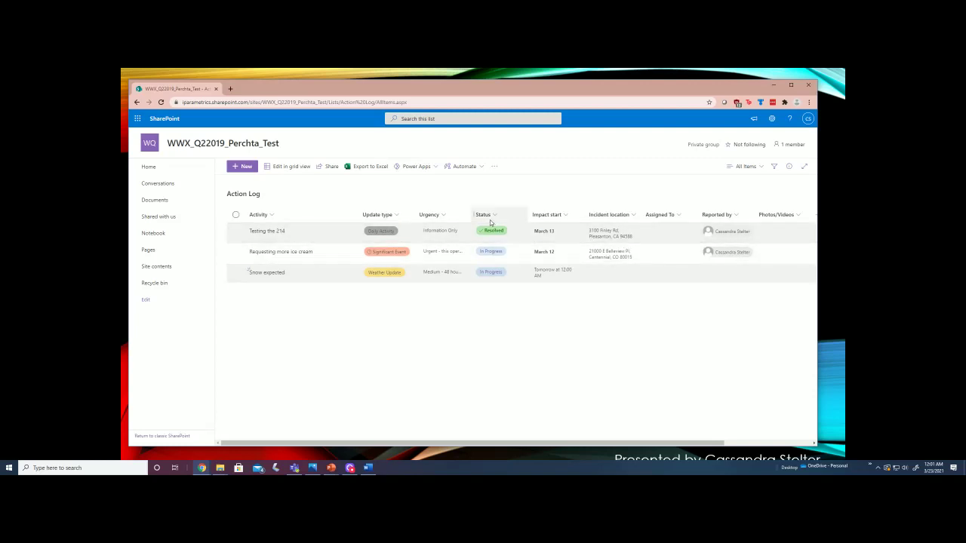
- Switch back to Teams and open the IP Tracker - Template list in the After Action channel
click(773, 85)
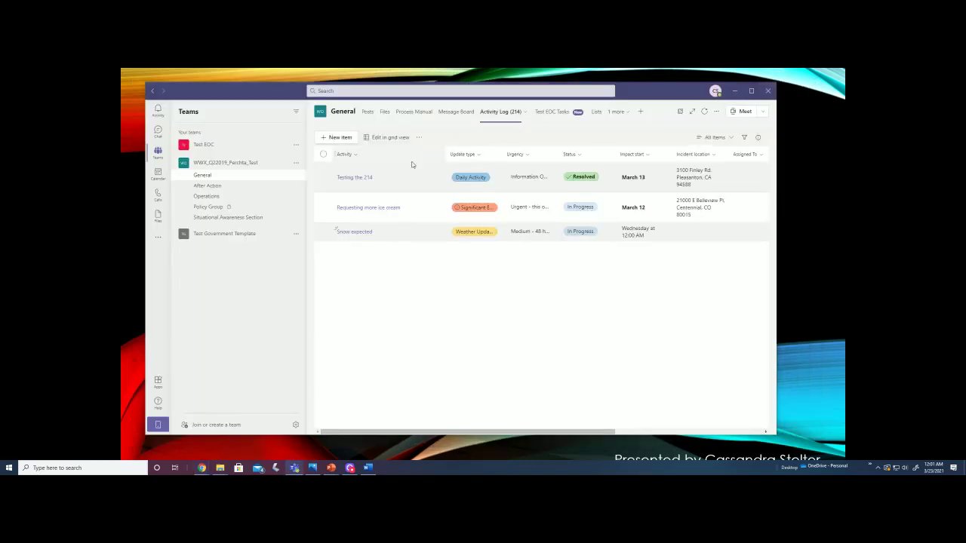
click(202, 187)
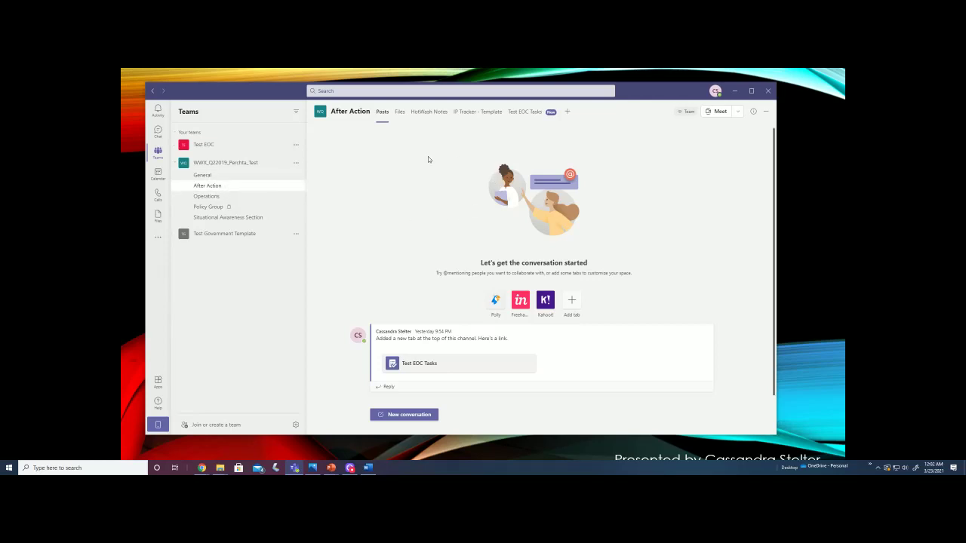
click(473, 119)
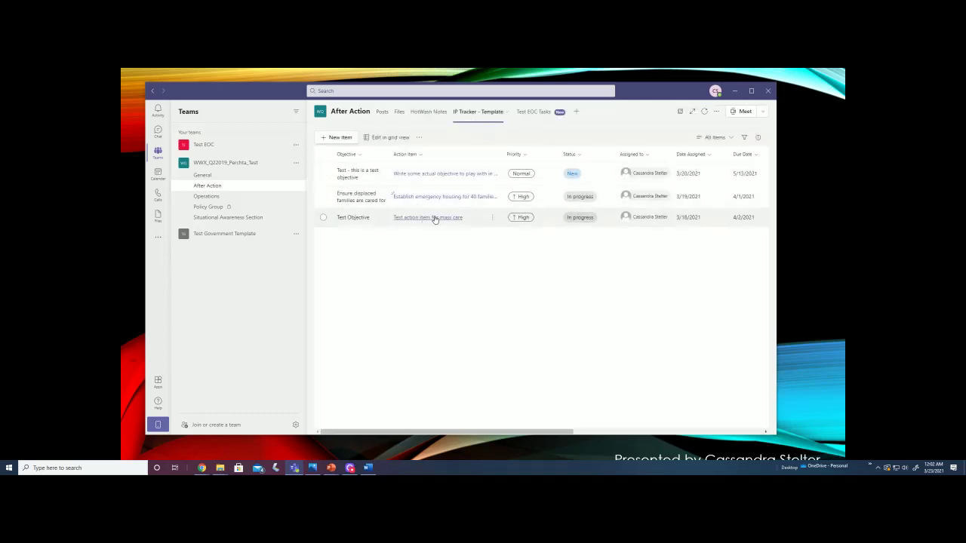
- Start a new IP Tracker item with capability Planning, priority Critical and status In progress
click(337, 139)
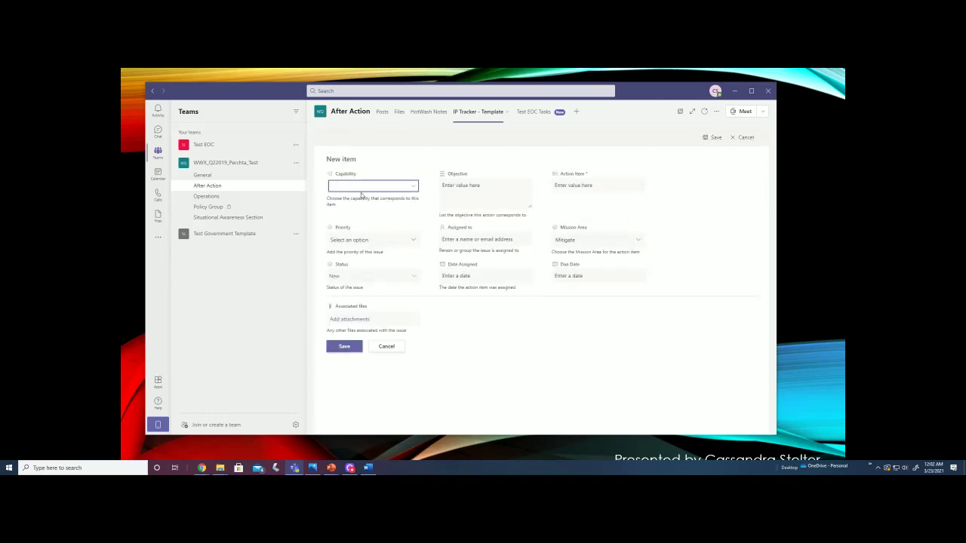
click(360, 191)
scroll(466, 287, down, 3)
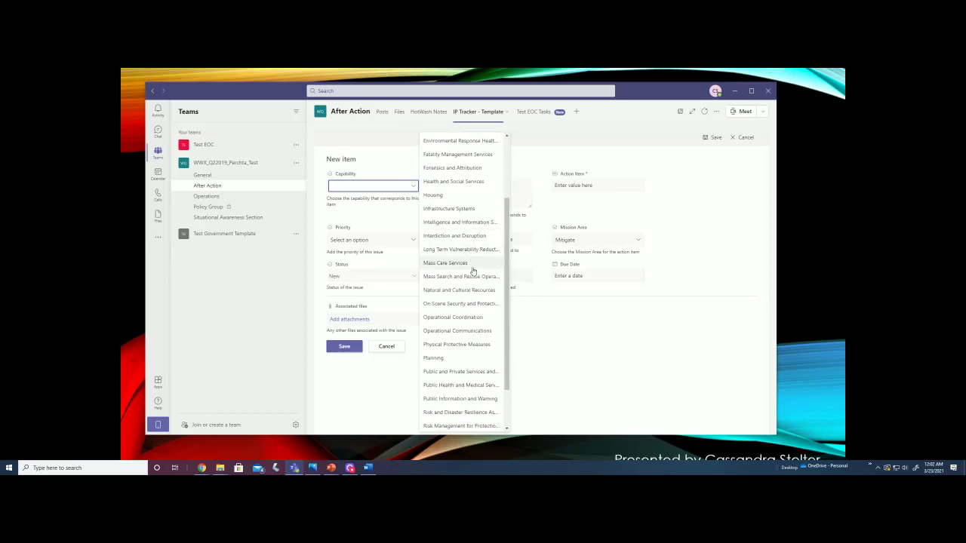
click(444, 338)
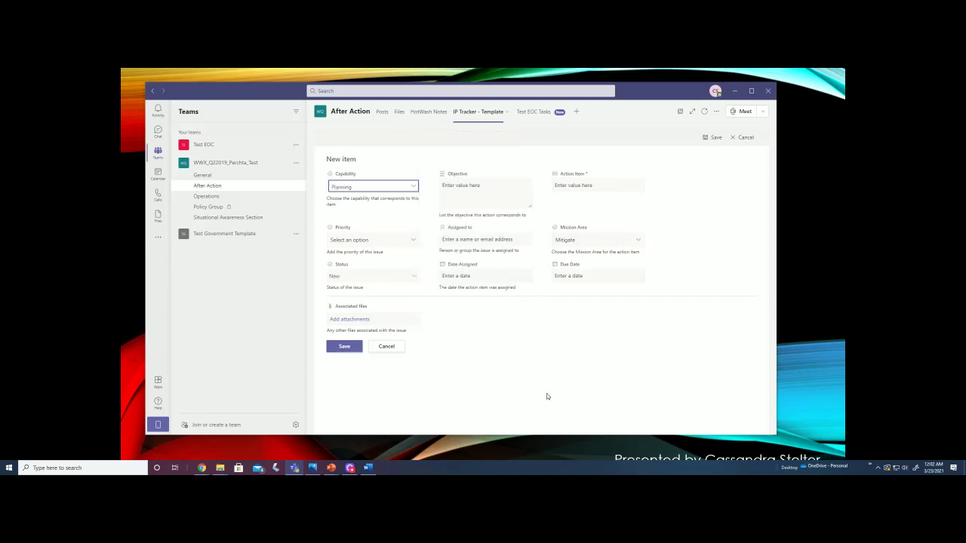
click(398, 241)
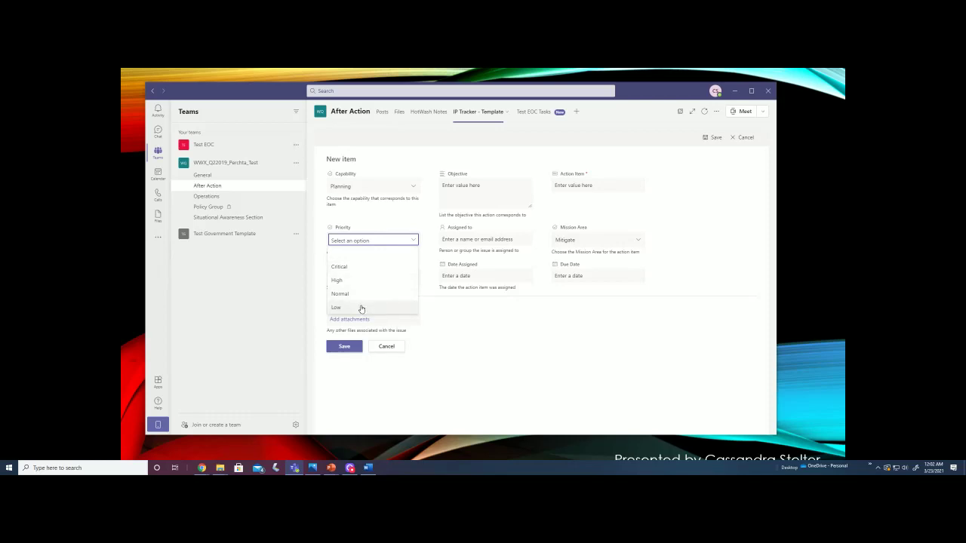
click(355, 266)
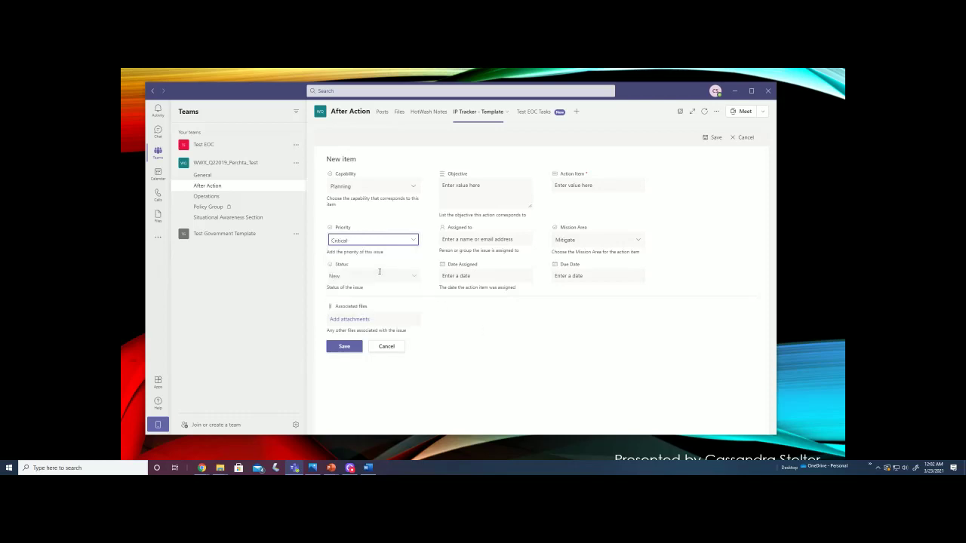
click(362, 278)
click(414, 276)
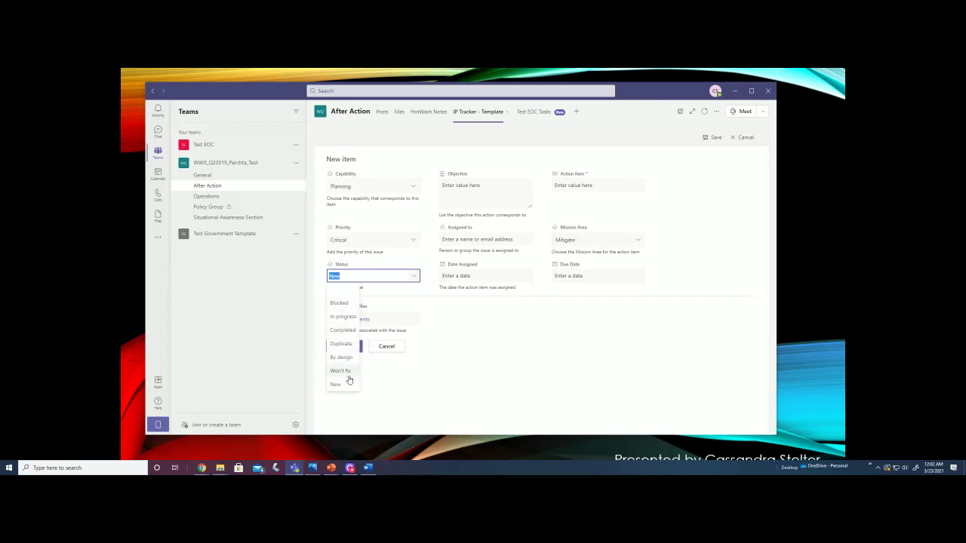
click(341, 317)
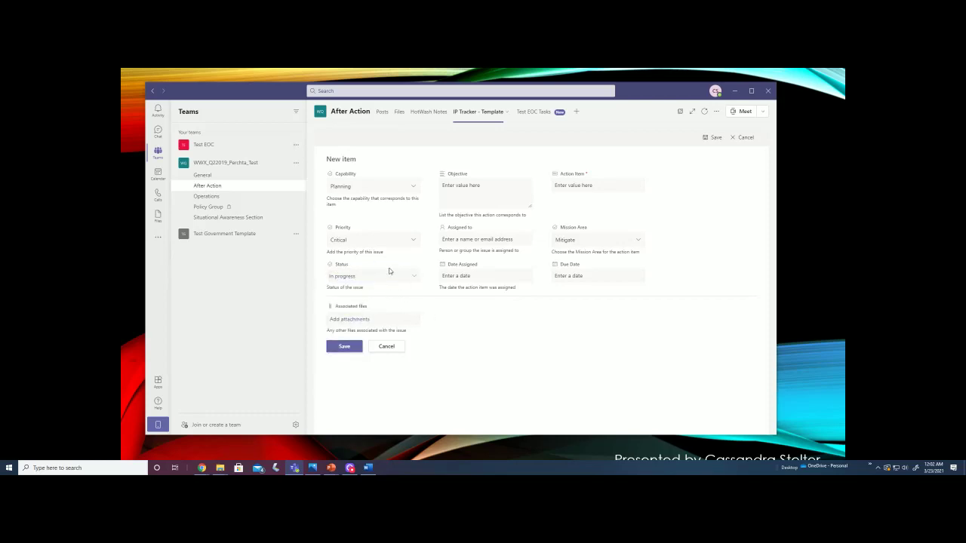
- Go through the new item's objective, action item, assignee, mission area and date fields, and cancel the item without saving
click(482, 186)
click(569, 184)
click(513, 237)
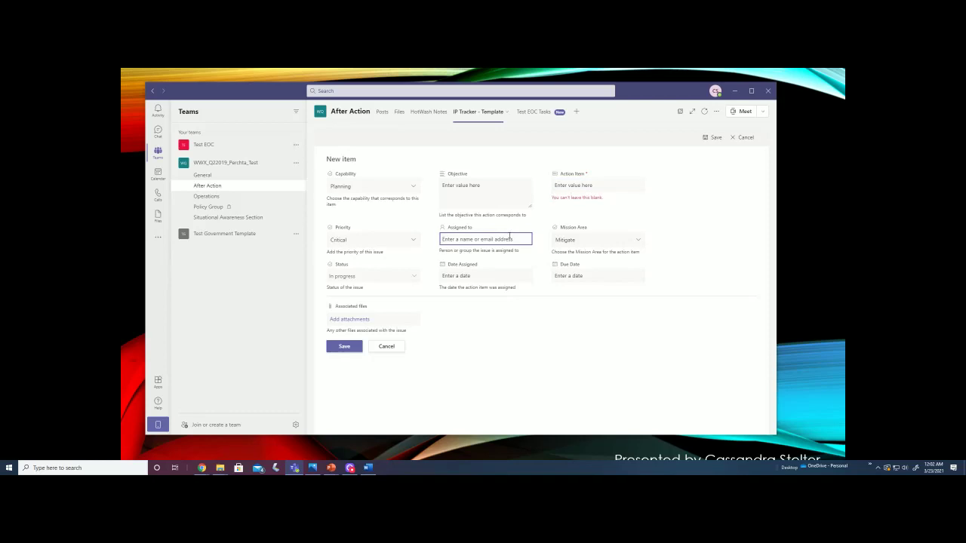
click(573, 240)
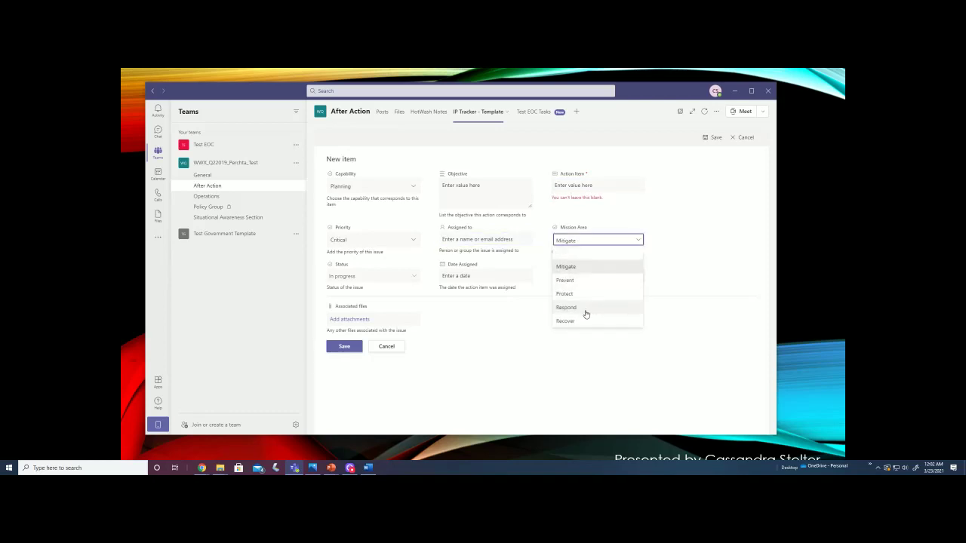
click(487, 281)
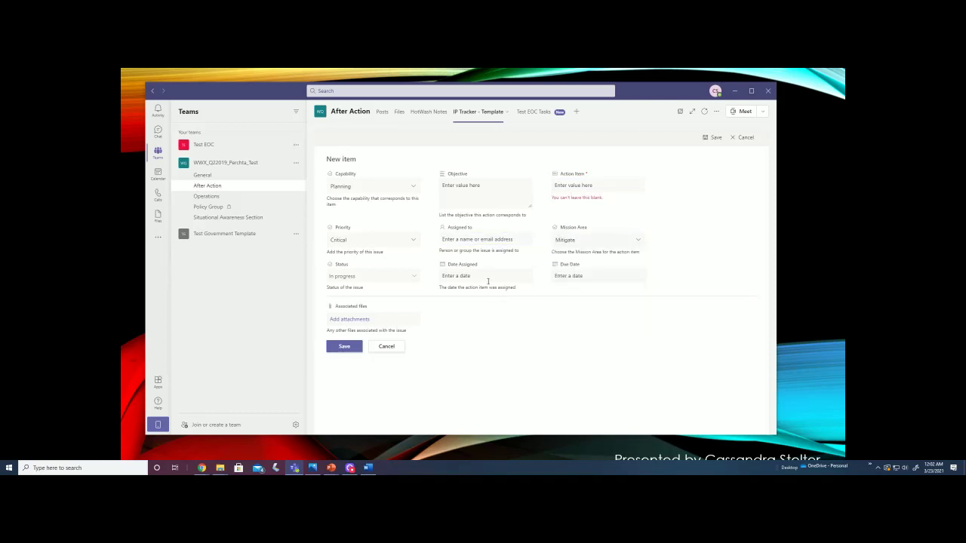
click(484, 275)
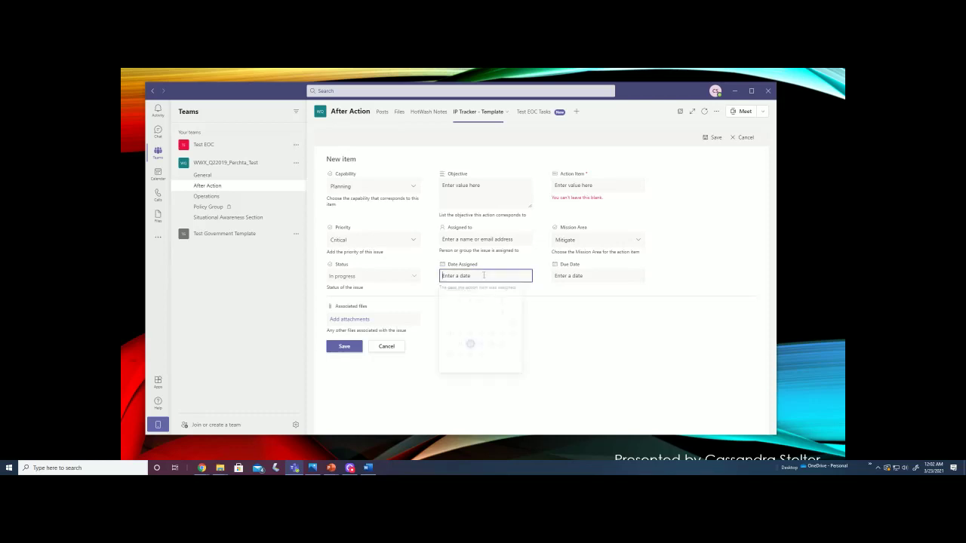
click(600, 276)
click(691, 273)
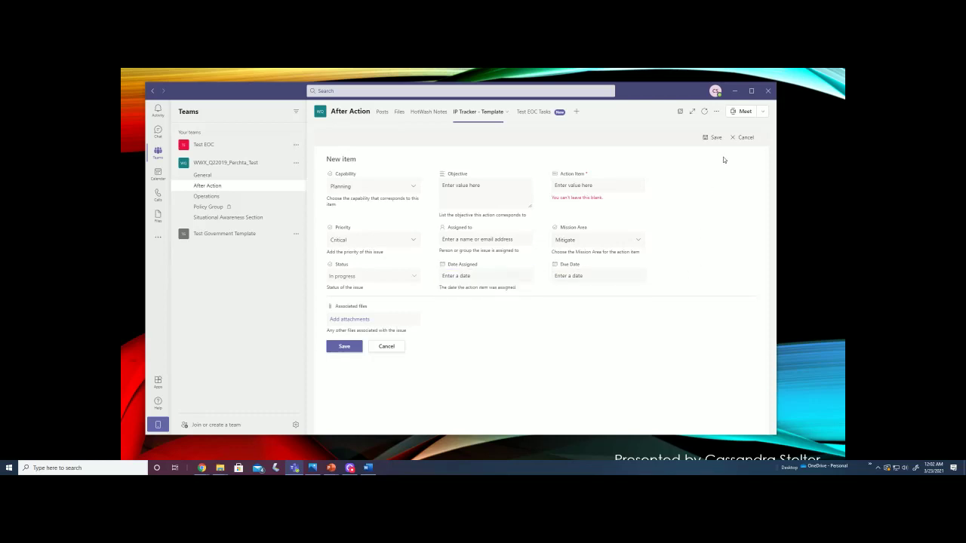
click(733, 141)
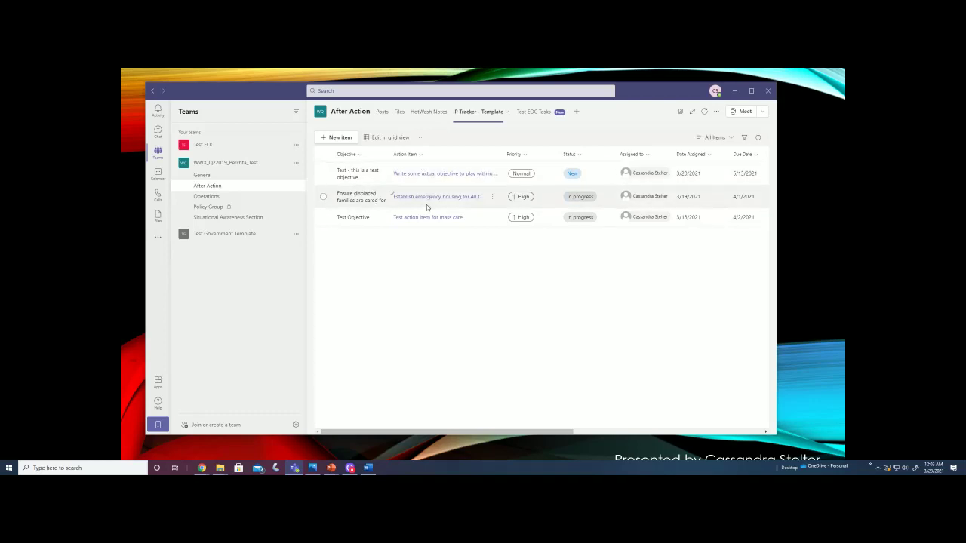
- Widen the Action Item column in the IP Tracker list and check the Due Date and Days old columns
drag(503, 154, 547, 156)
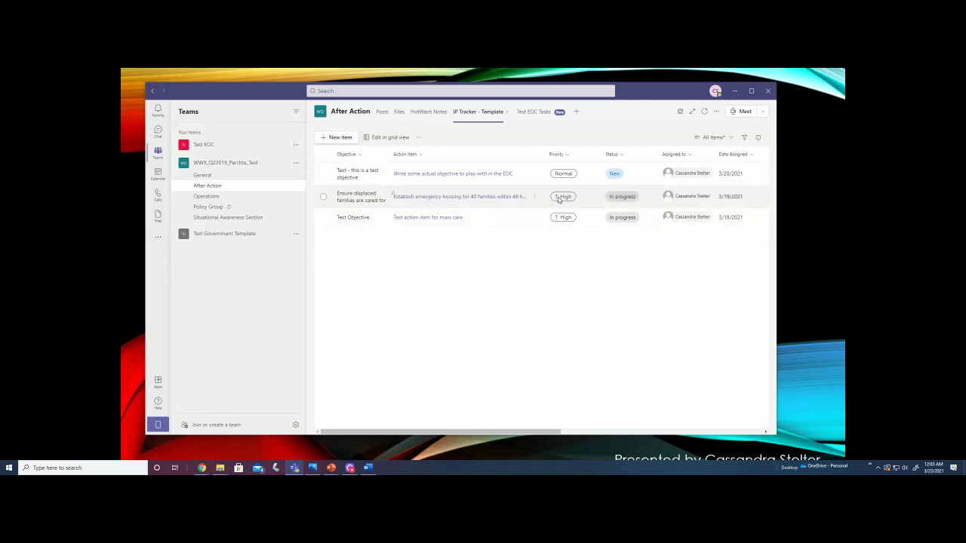
drag(552, 433, 573, 436)
scroll(556, 244, right, 3)
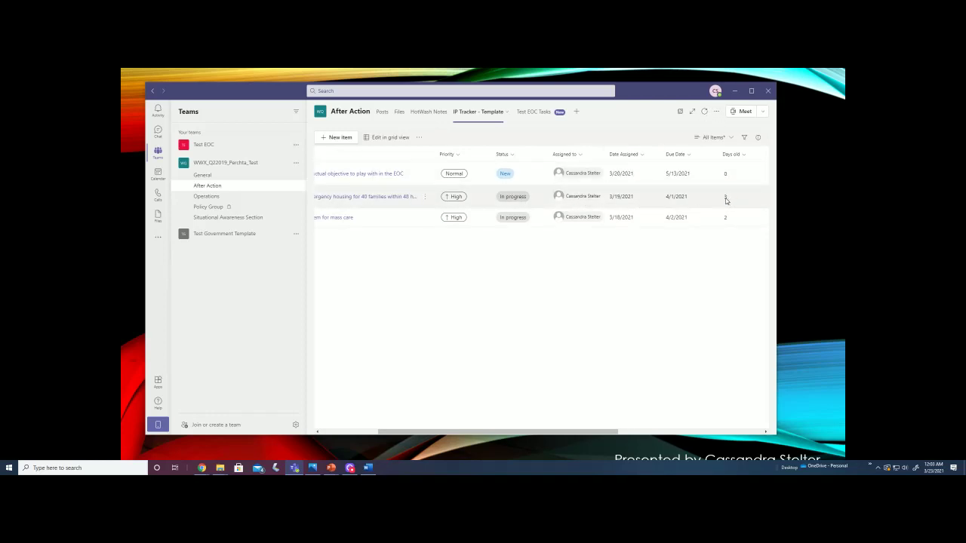
scroll(513, 322, left, 3)
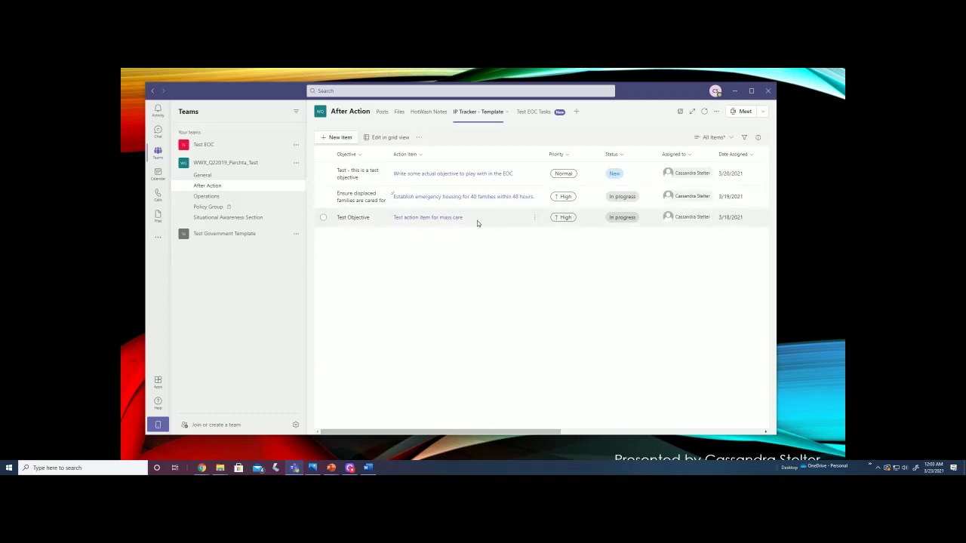
- Open the IP Tracker - Template list in SharePoint and bring up the columns in its list settings
click(418, 138)
click(445, 167)
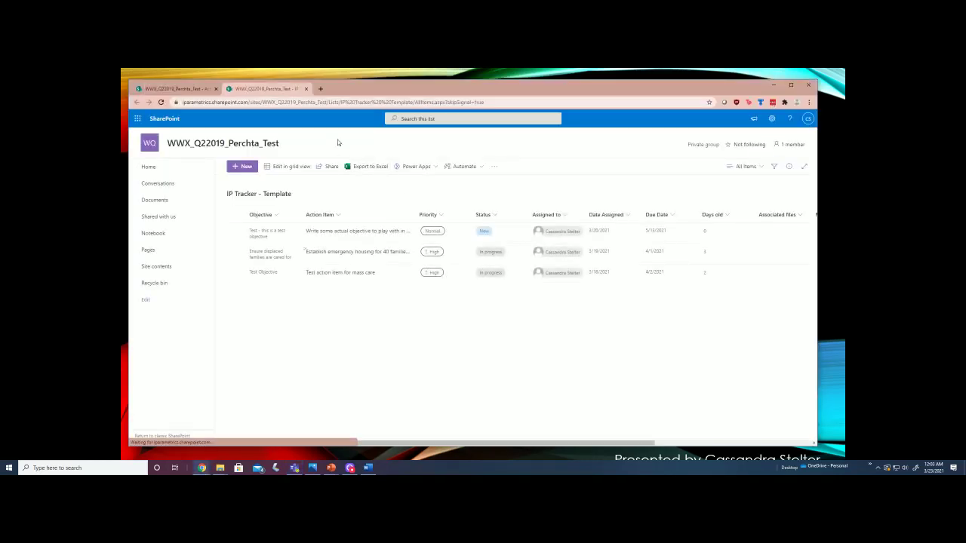
click(771, 119)
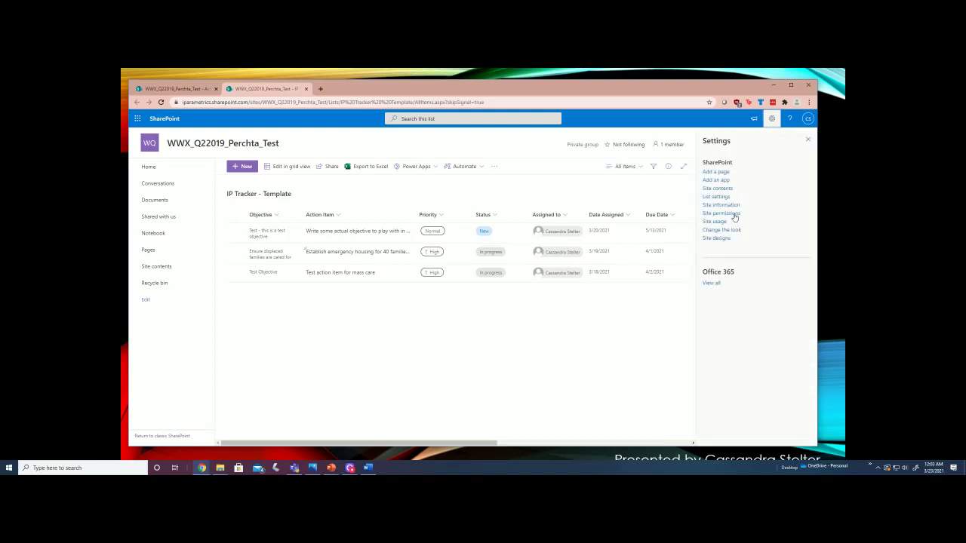
click(723, 198)
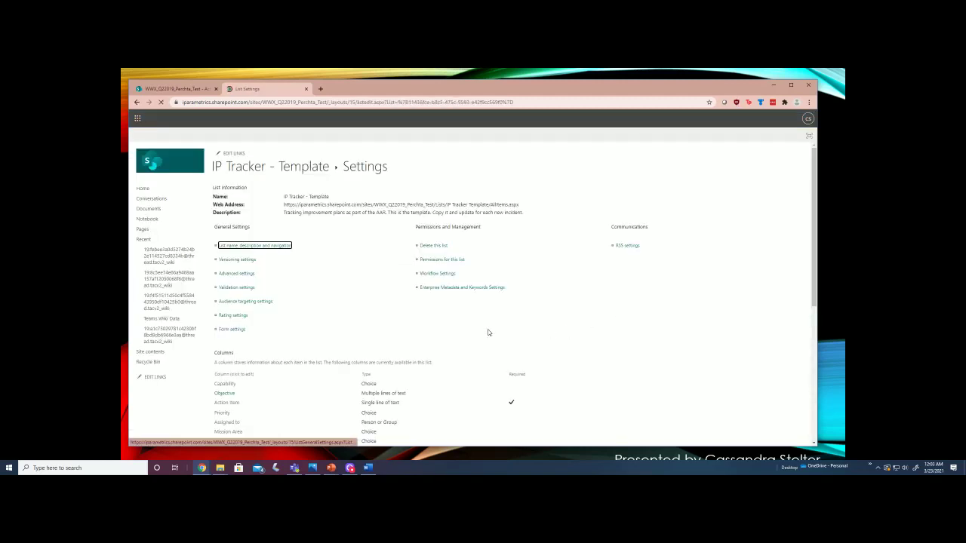
scroll(395, 338, down, 1)
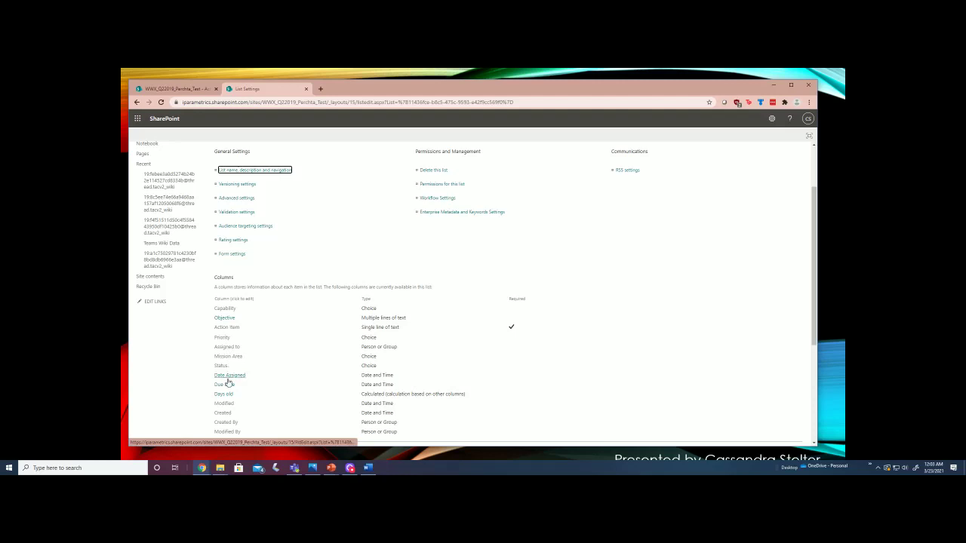
scroll(229, 423, down, 1)
scroll(275, 359, up, 1)
scroll(257, 356, down, 1)
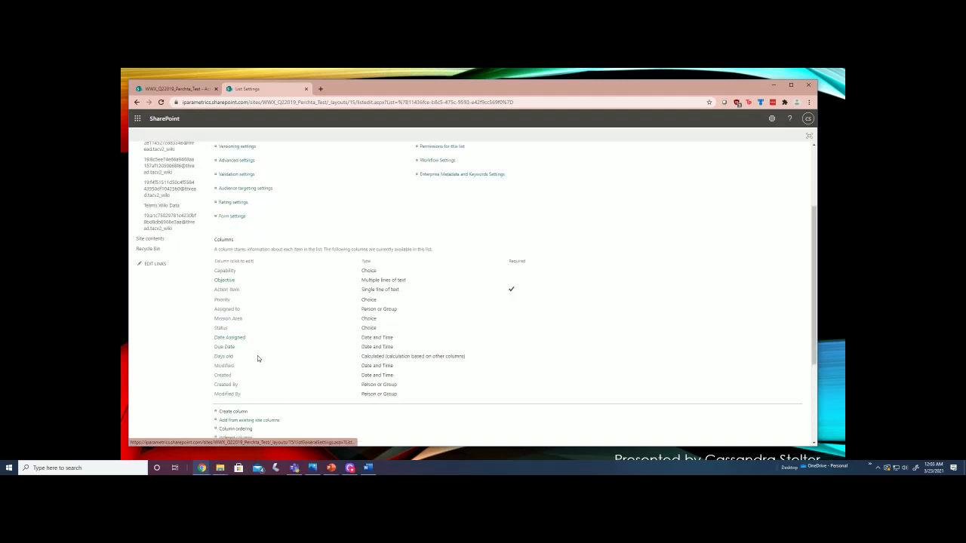
- Review the Capability column's type, choices and JSON column formatting, and cancel out of editing it
click(224, 272)
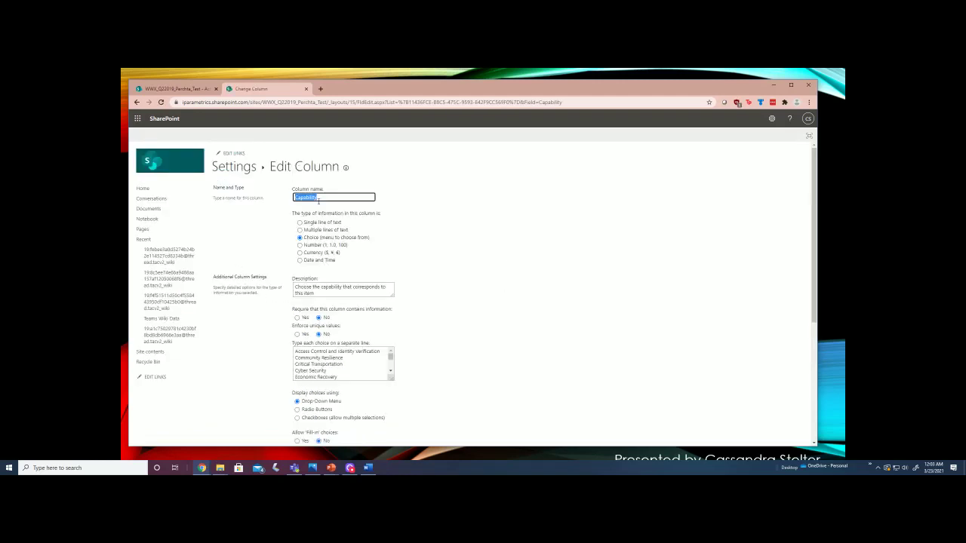
click(308, 241)
scroll(407, 301, down, 2)
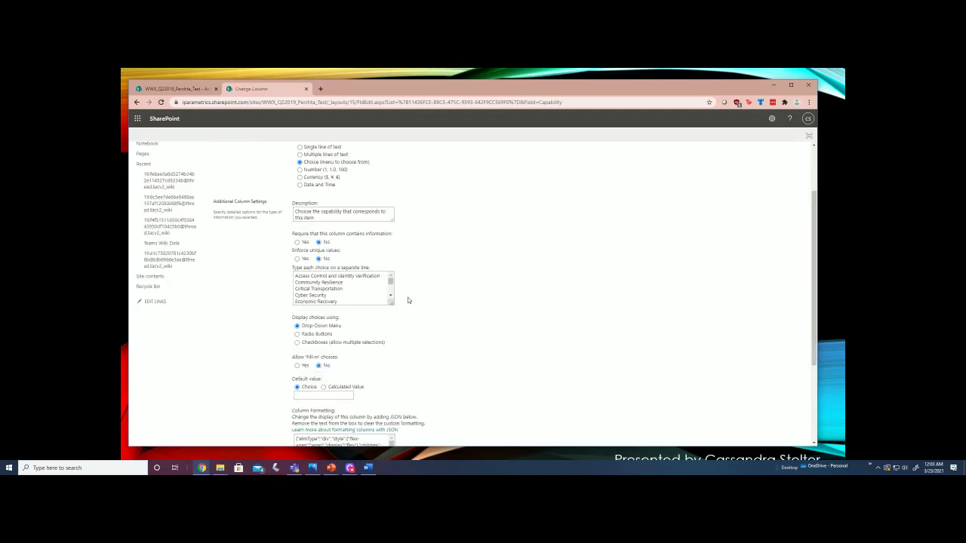
click(348, 283)
scroll(343, 287, down, 6)
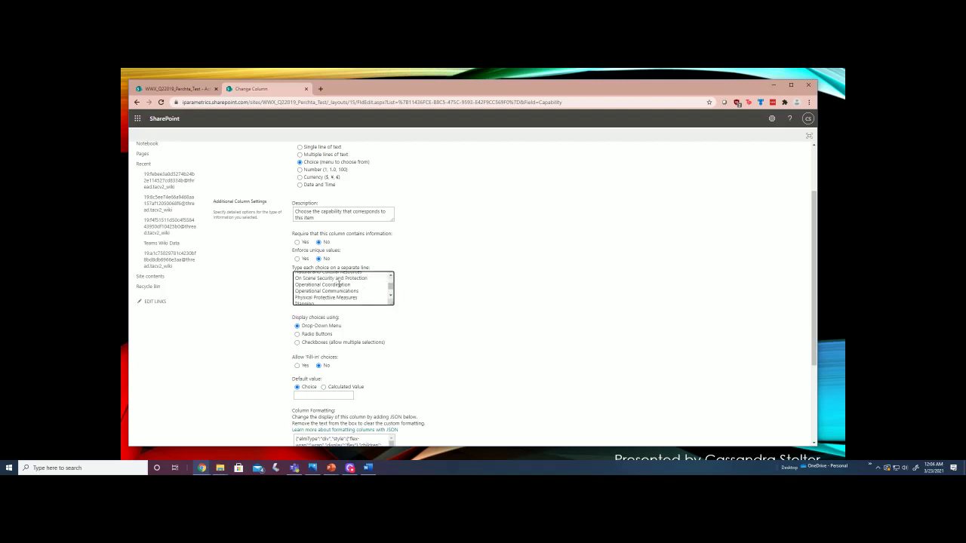
scroll(339, 285, down, 3)
scroll(361, 337, down, 5)
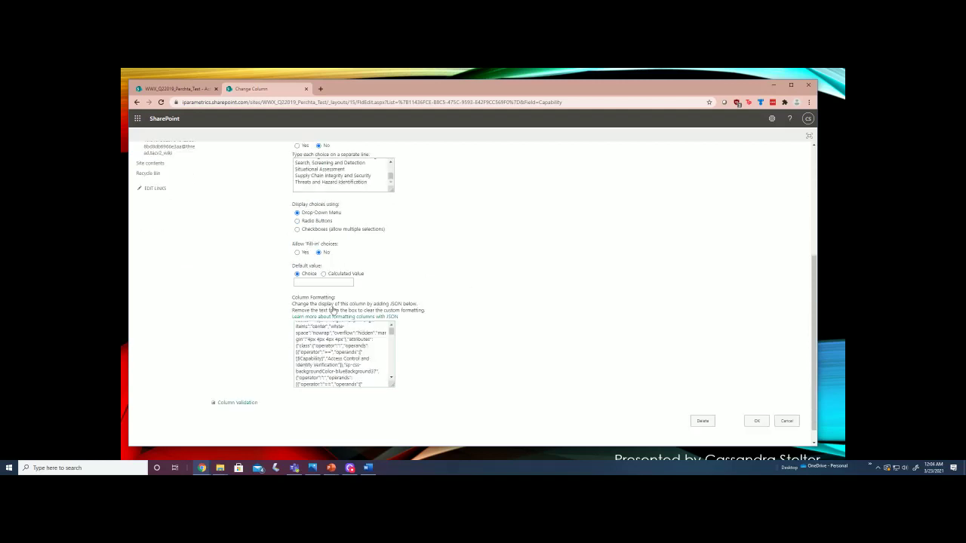
click(782, 424)
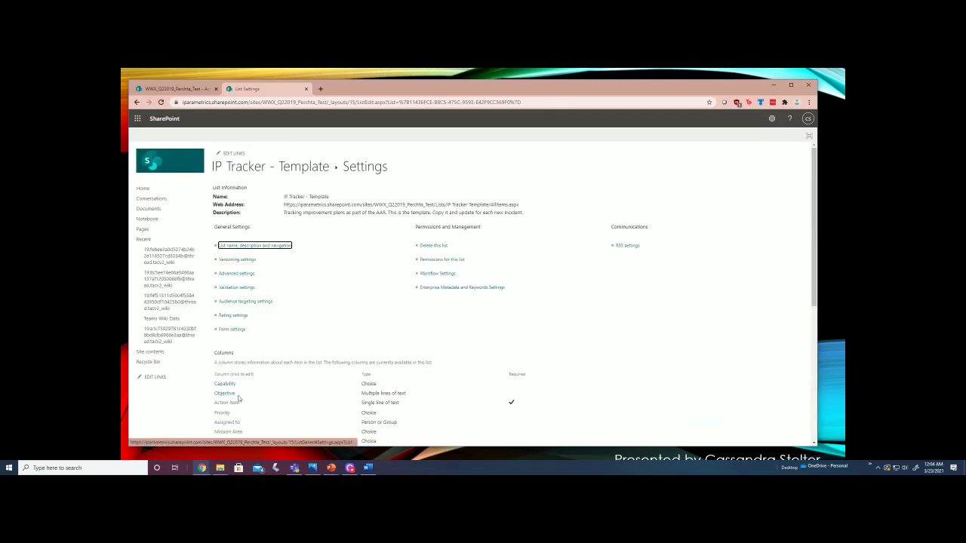
- Look over the column types in the IP Tracker list settings, close the browser and return to Teams
scroll(377, 384, down, 3)
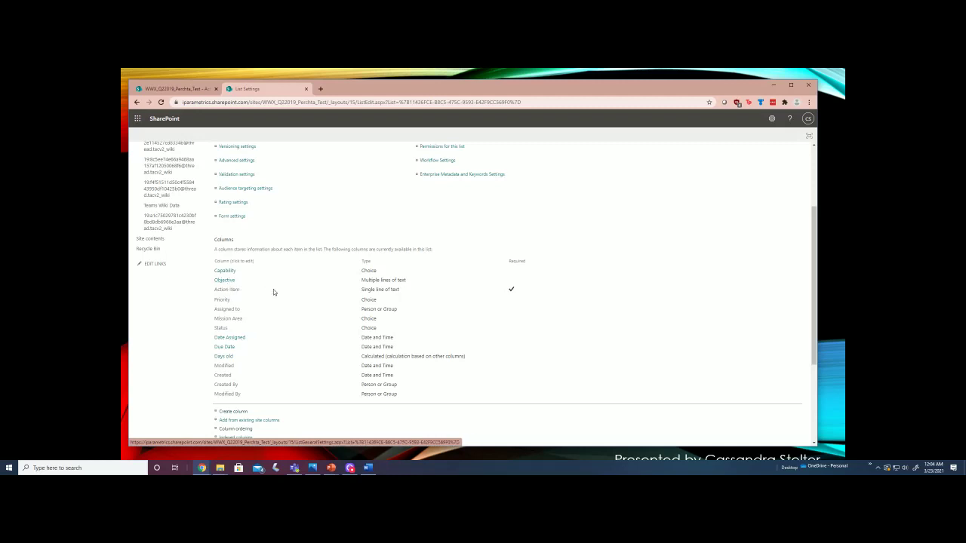
scroll(298, 297, down, 1)
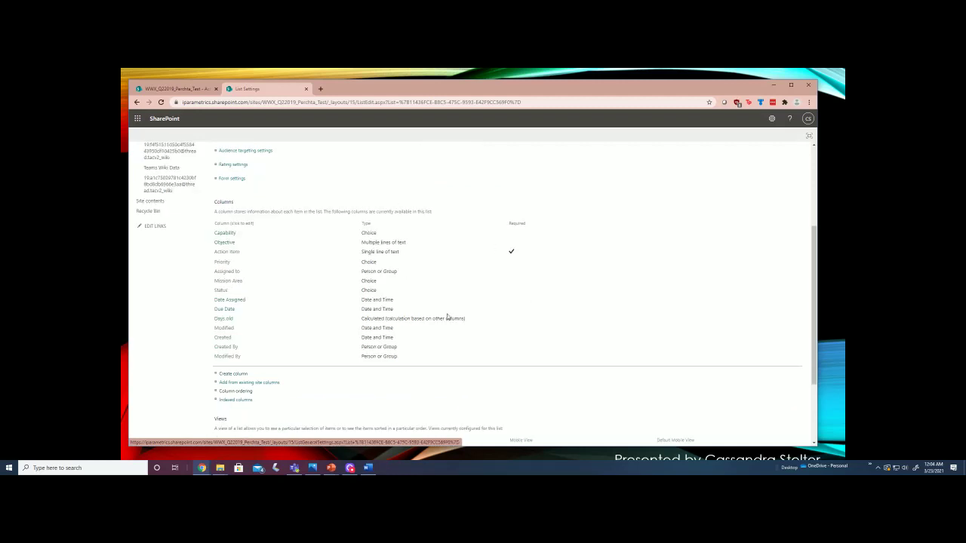
scroll(447, 317, up, 4)
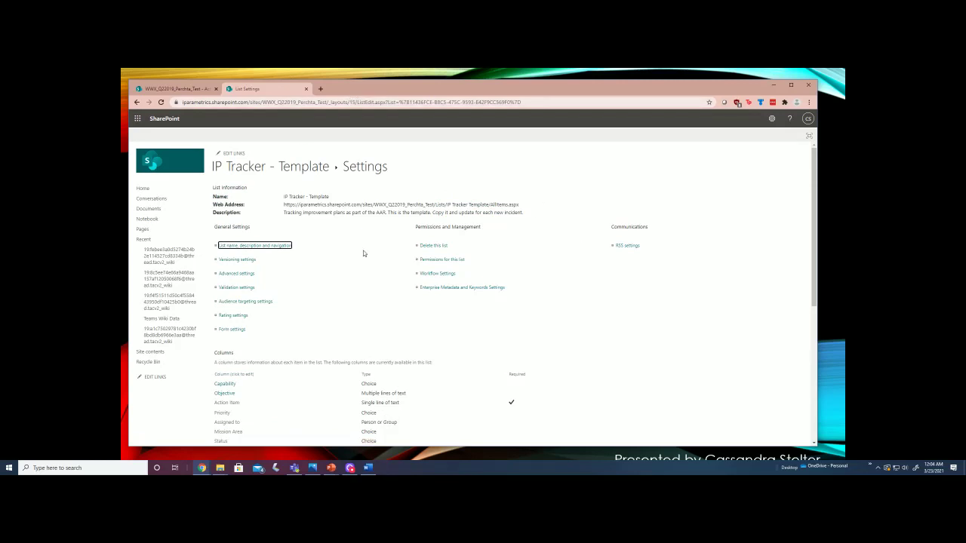
click(805, 86)
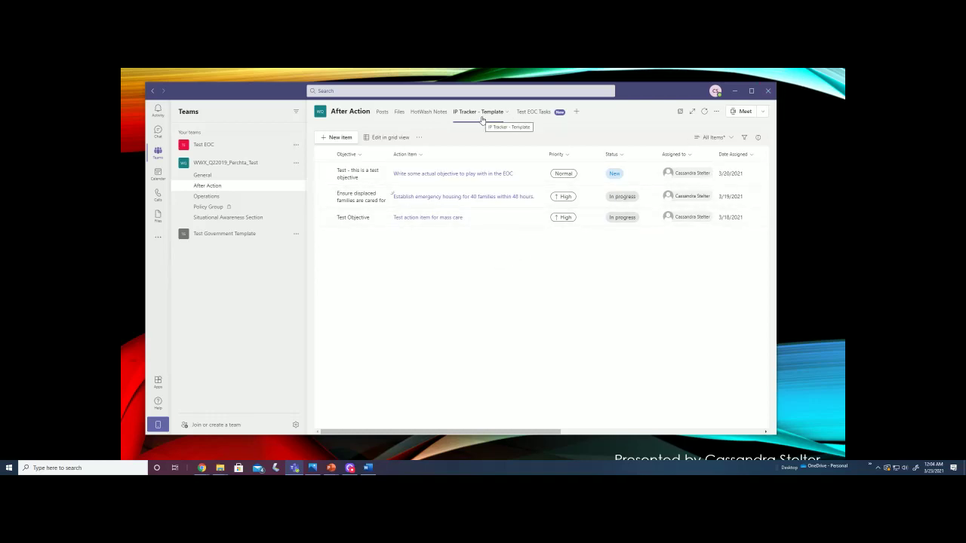
- Add a Lists tab to the After Action channel
click(577, 113)
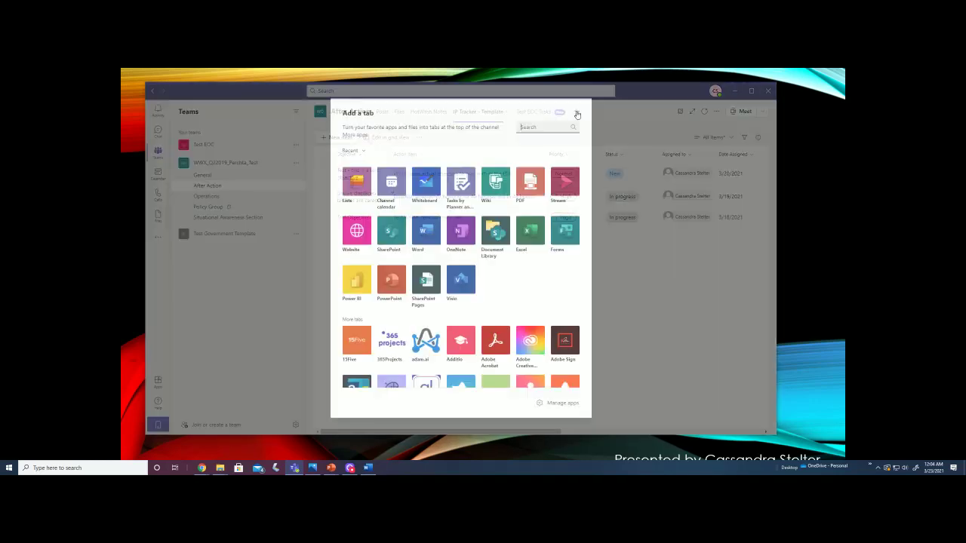
click(355, 183)
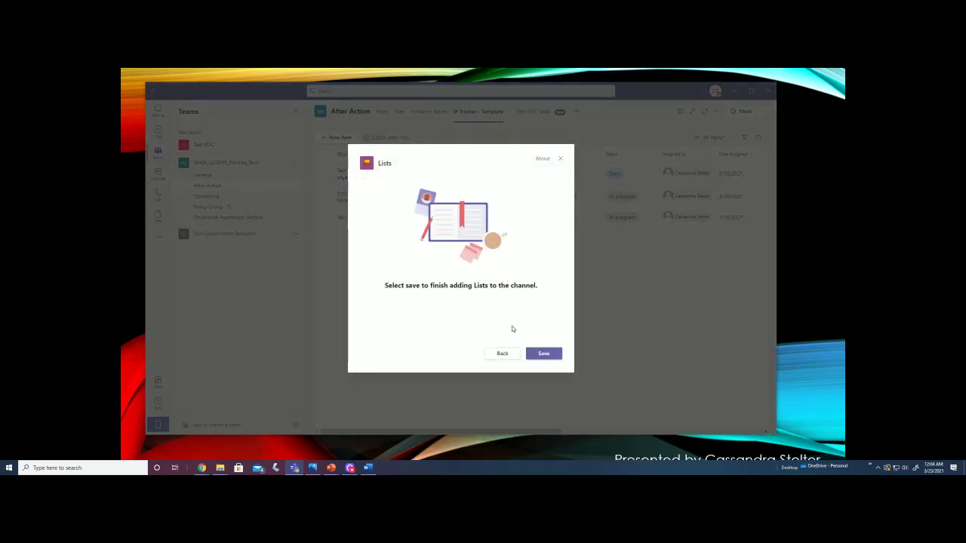
click(537, 356)
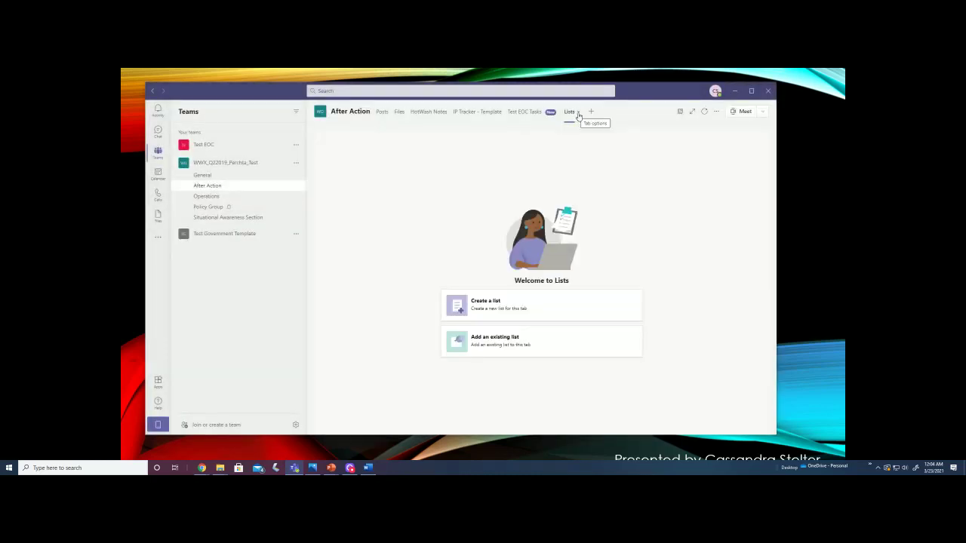
- Start creating a new list for the tab and browse the available list templates
click(534, 313)
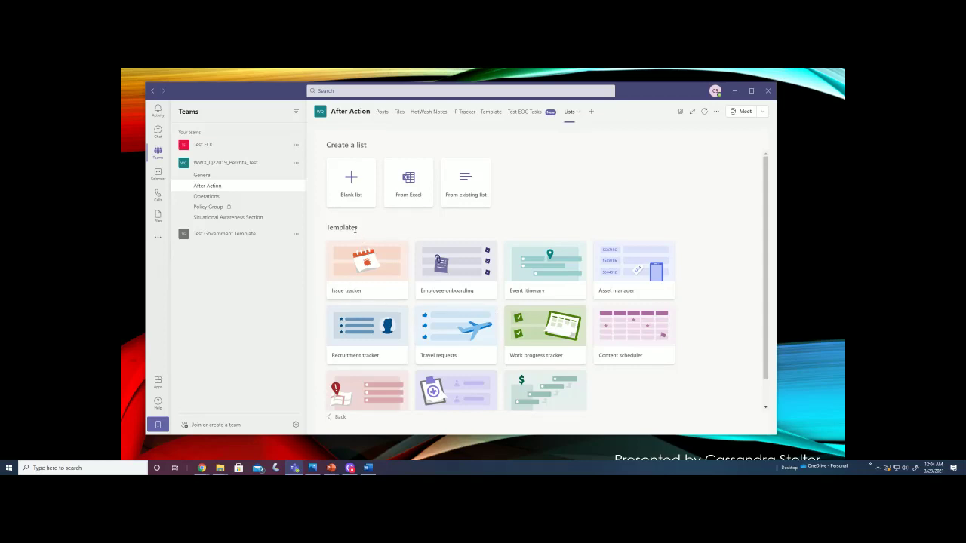
scroll(355, 230, down, 1)
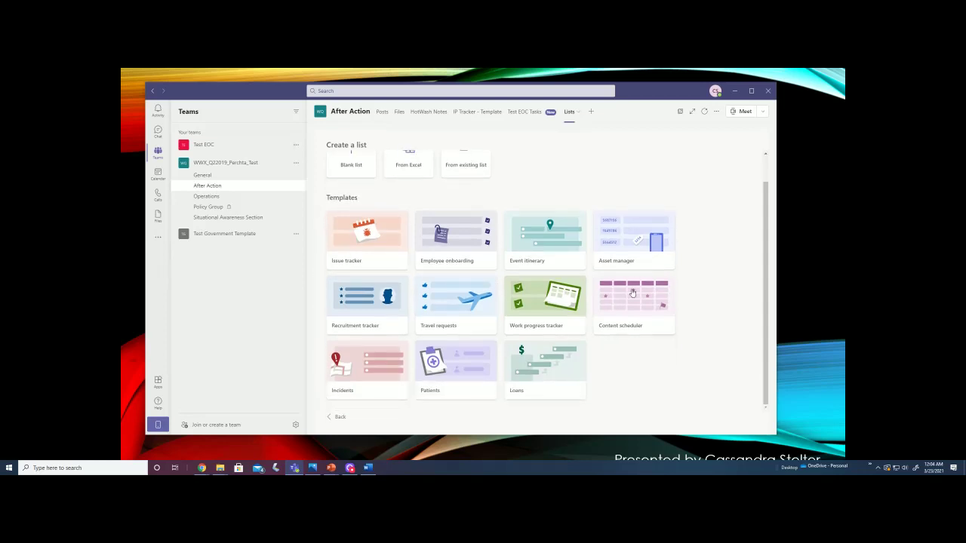